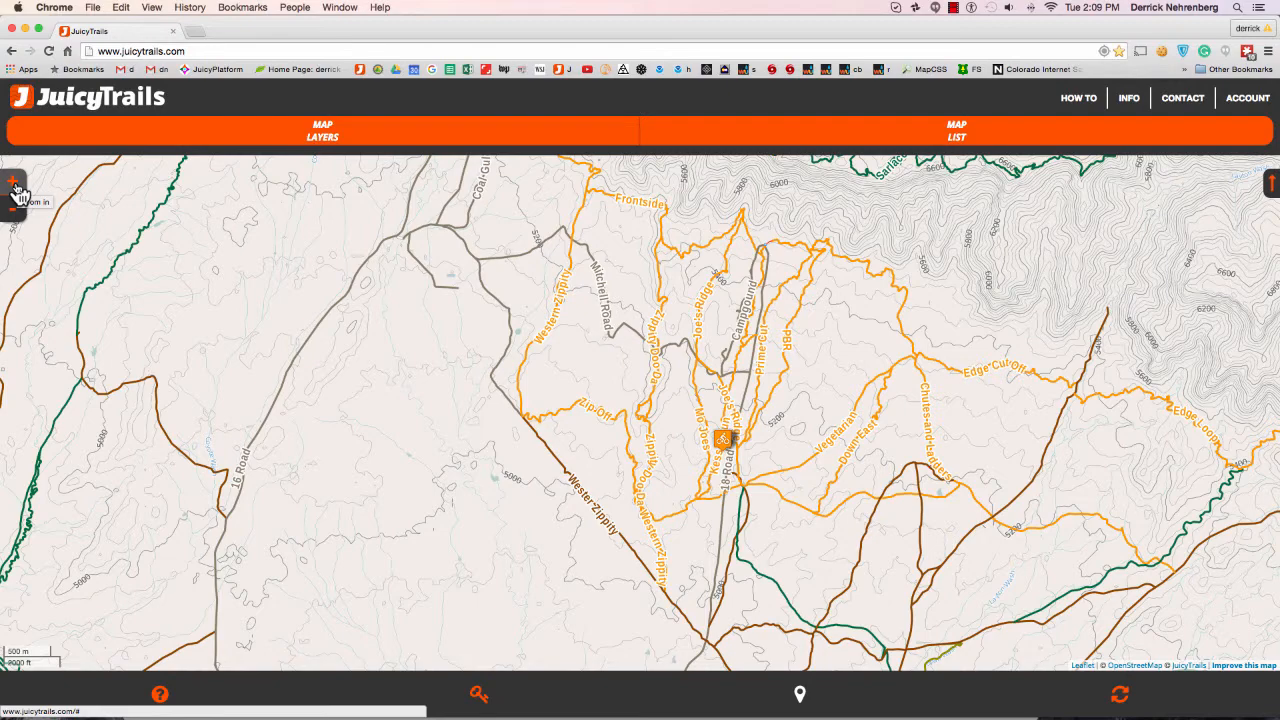
- Open the area around the Zippity Doo Da trail in the iD map editor
left_click(14, 184)
left_click(14, 184)
left_click(14, 184)
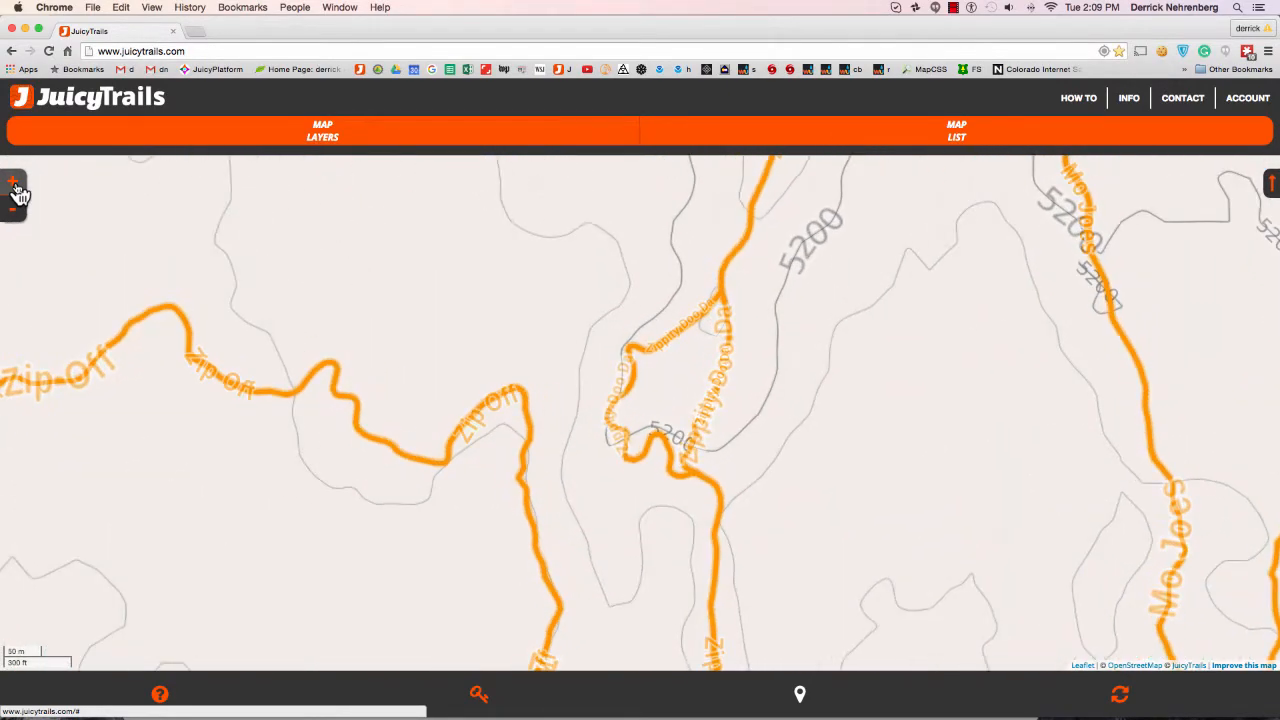
left_click(14, 184)
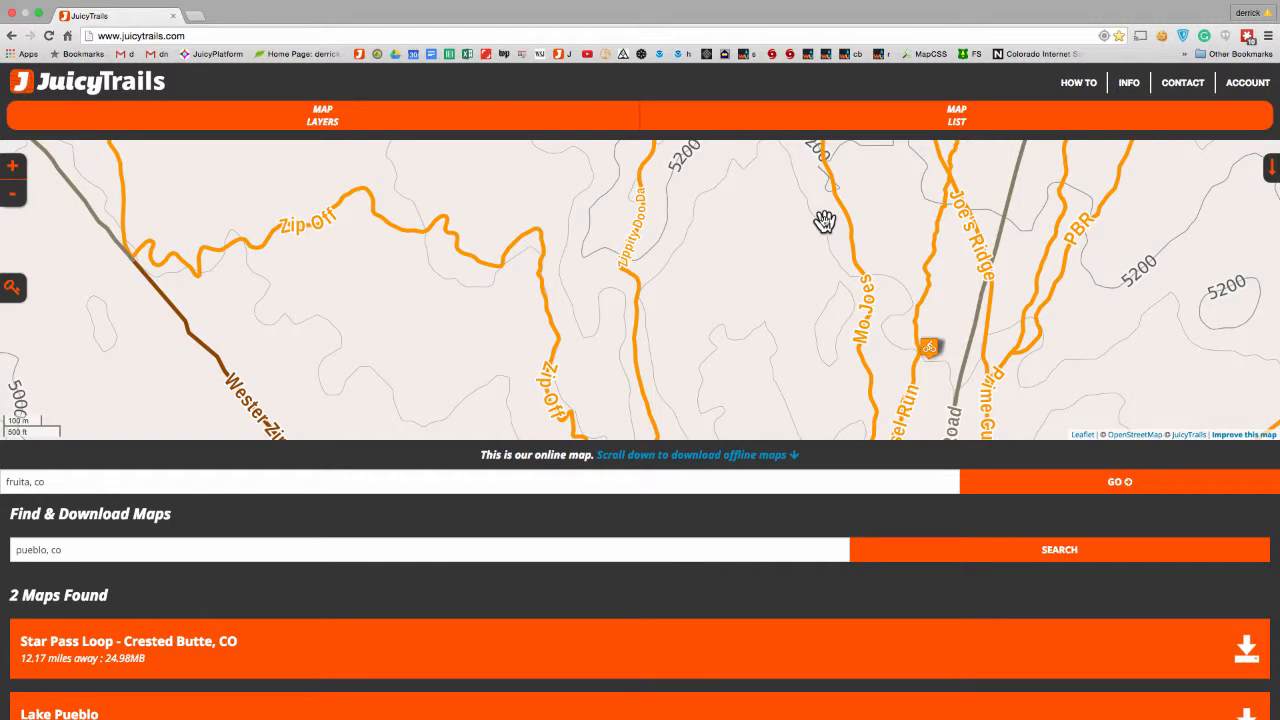
left_click(208, 36)
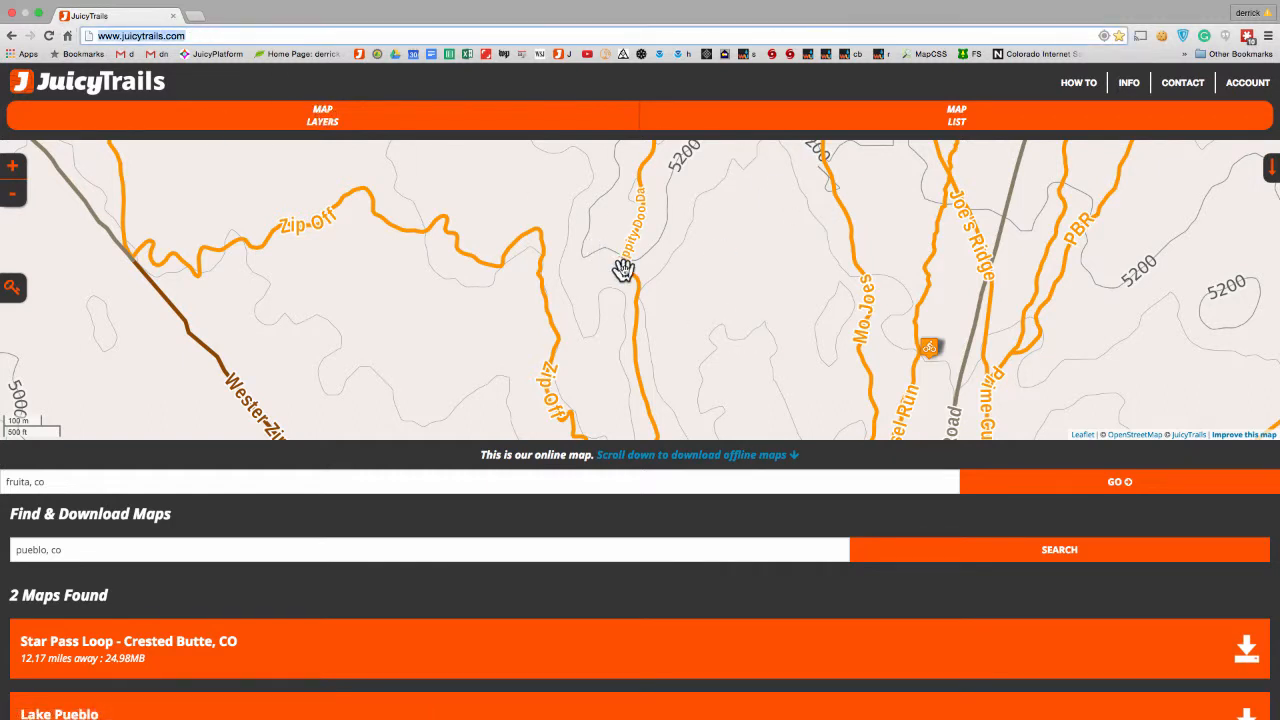
mouse_move(625, 271)
left_mouse_down()
mouse_move(643, 309)
mouse_move(604, 263)
left_mouse_up()
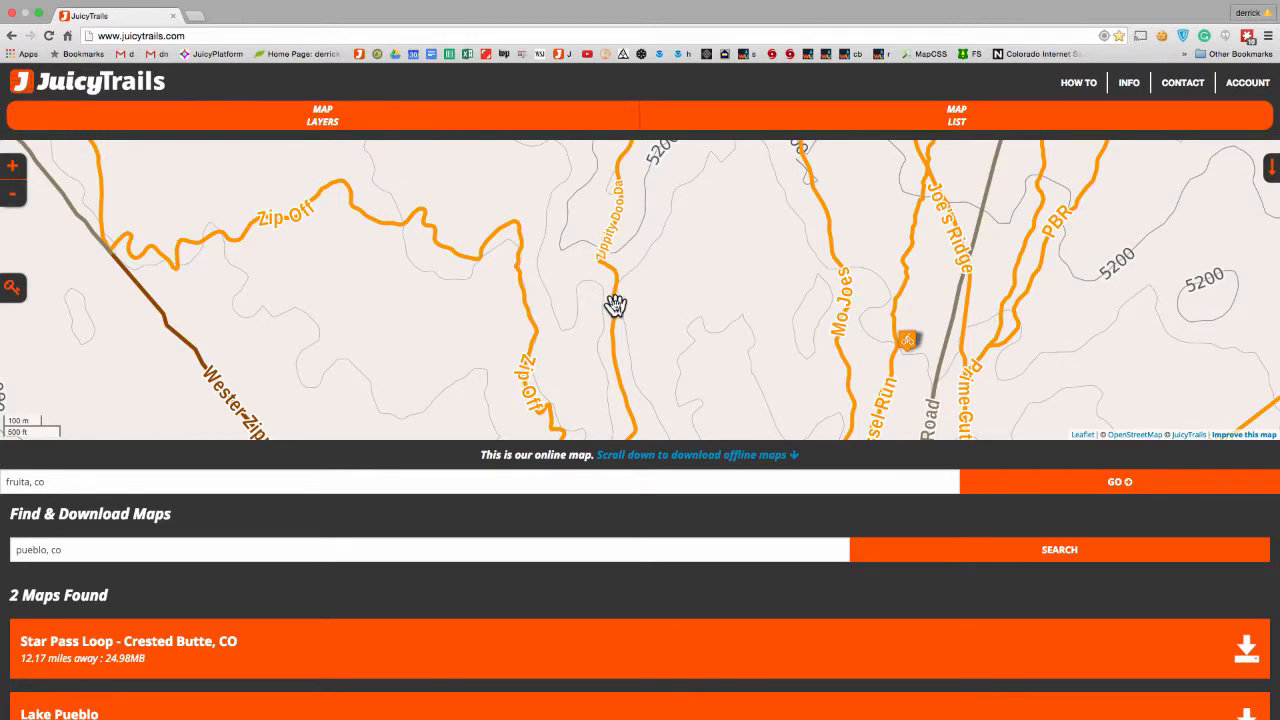
left_click(1236, 436)
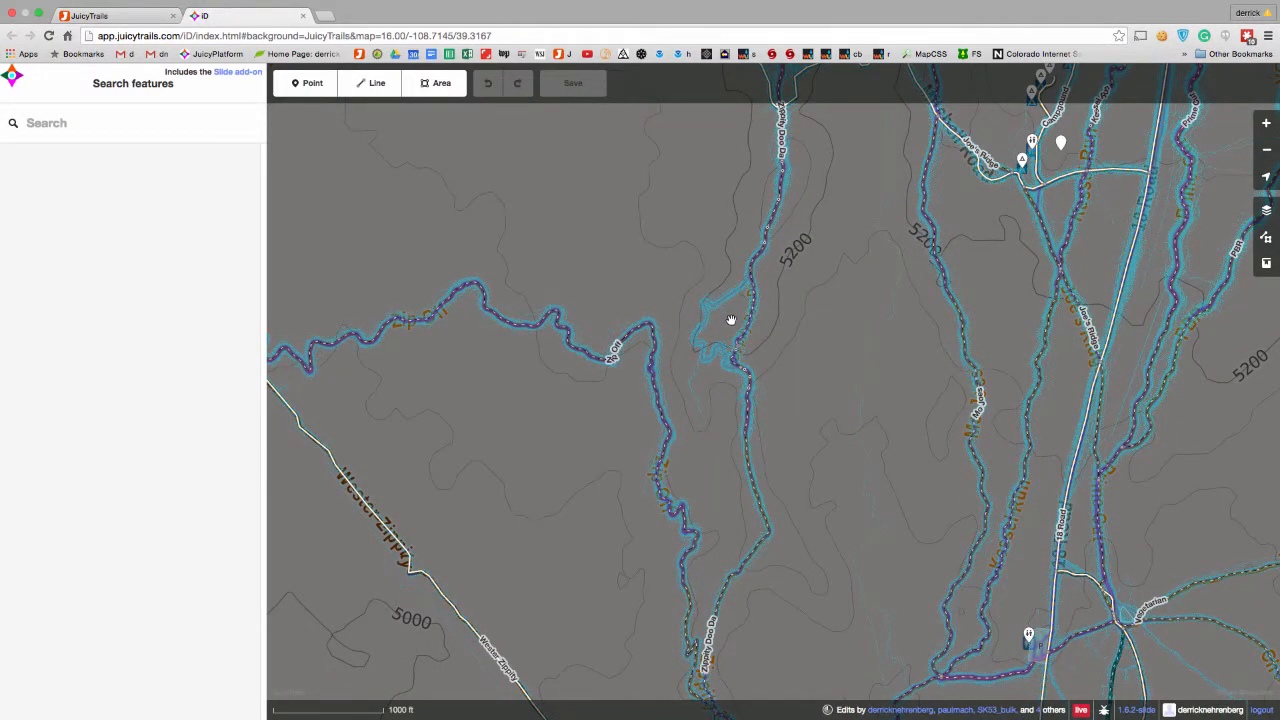
- Inspect the Zippity Doo Da path segments beside the unmapped loop, and switch the background to Bing aerial imagery
scroll(729, 315, "up", 2)
scroll(731, 319, "up", 4)
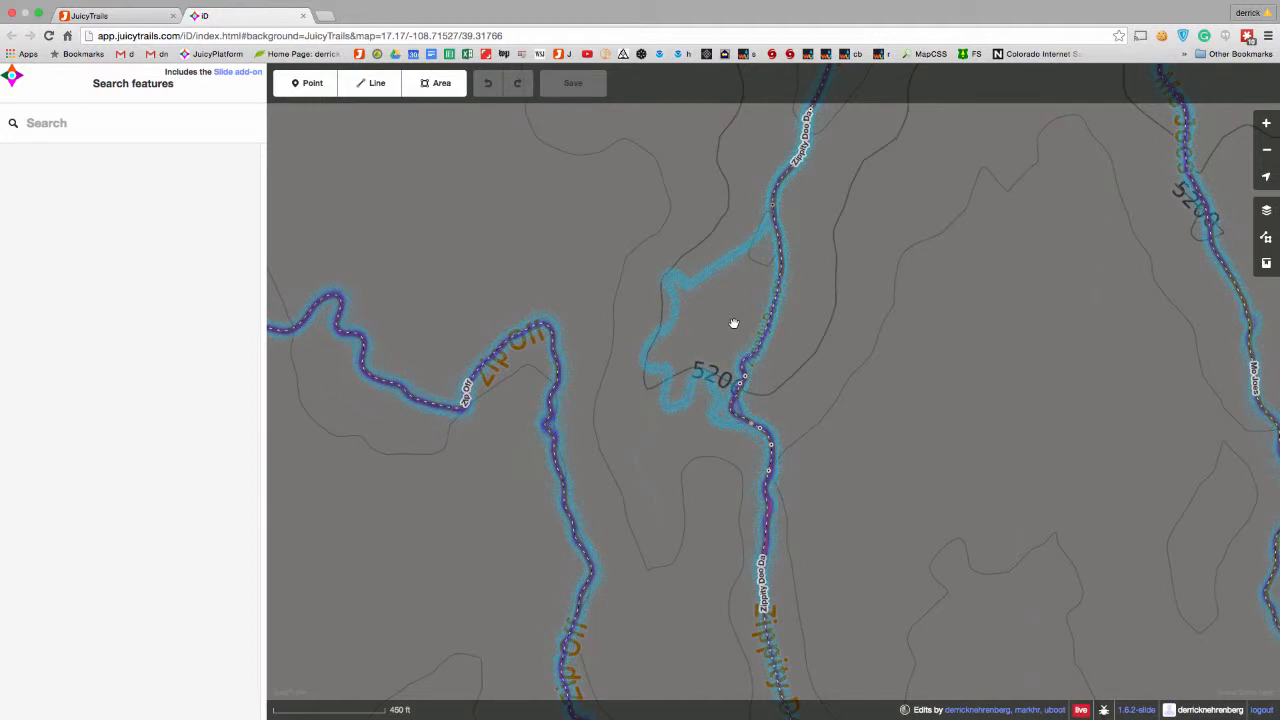
left_click(783, 288)
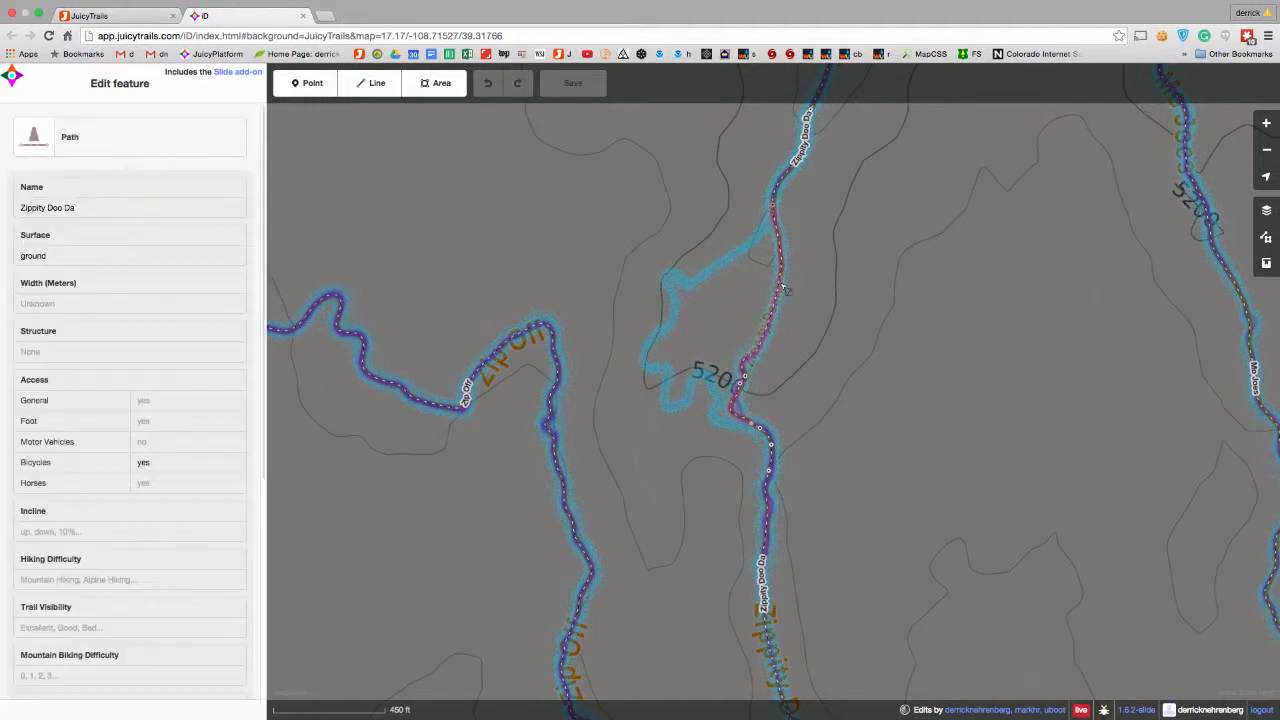
left_click(789, 179)
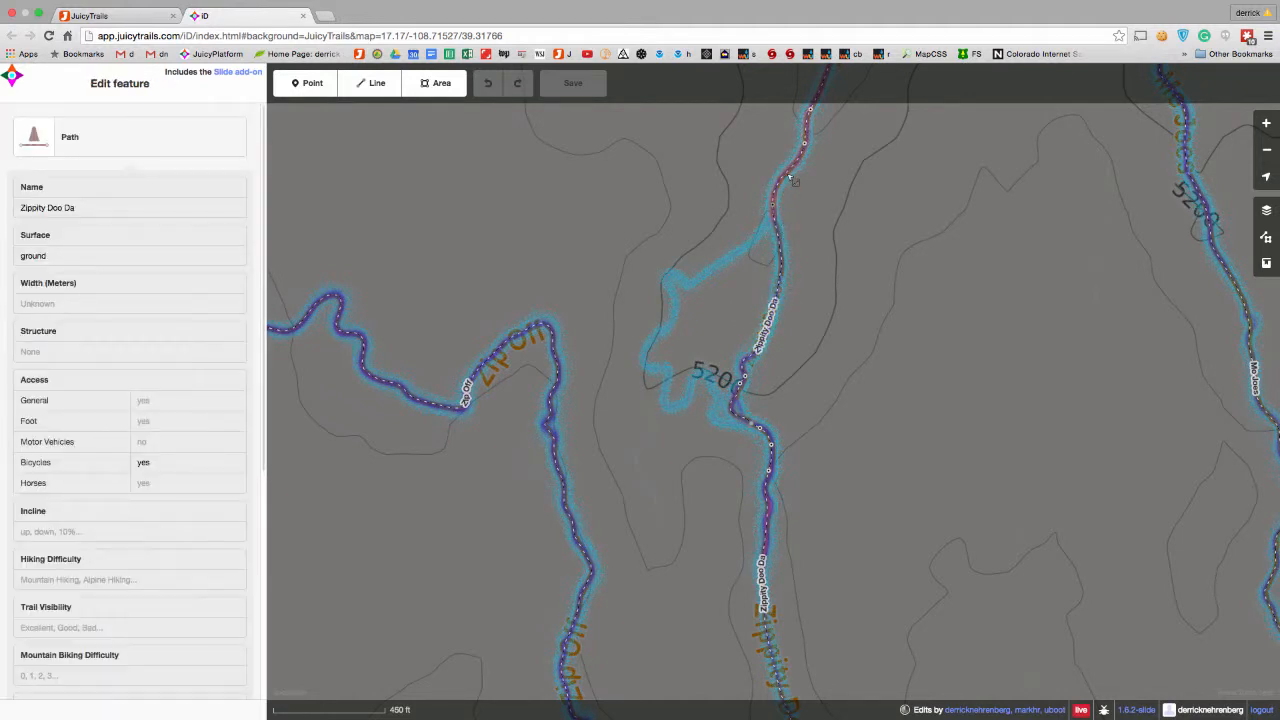
left_click(789, 178)
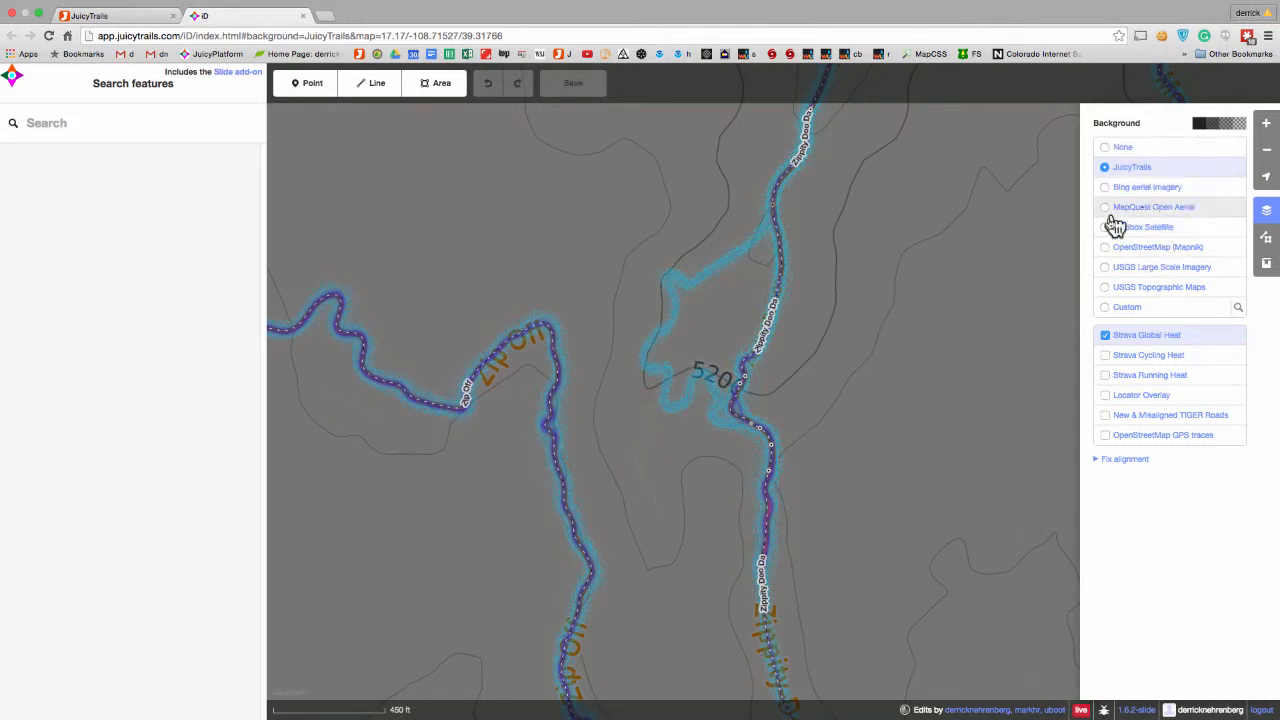
left_click(1105, 188)
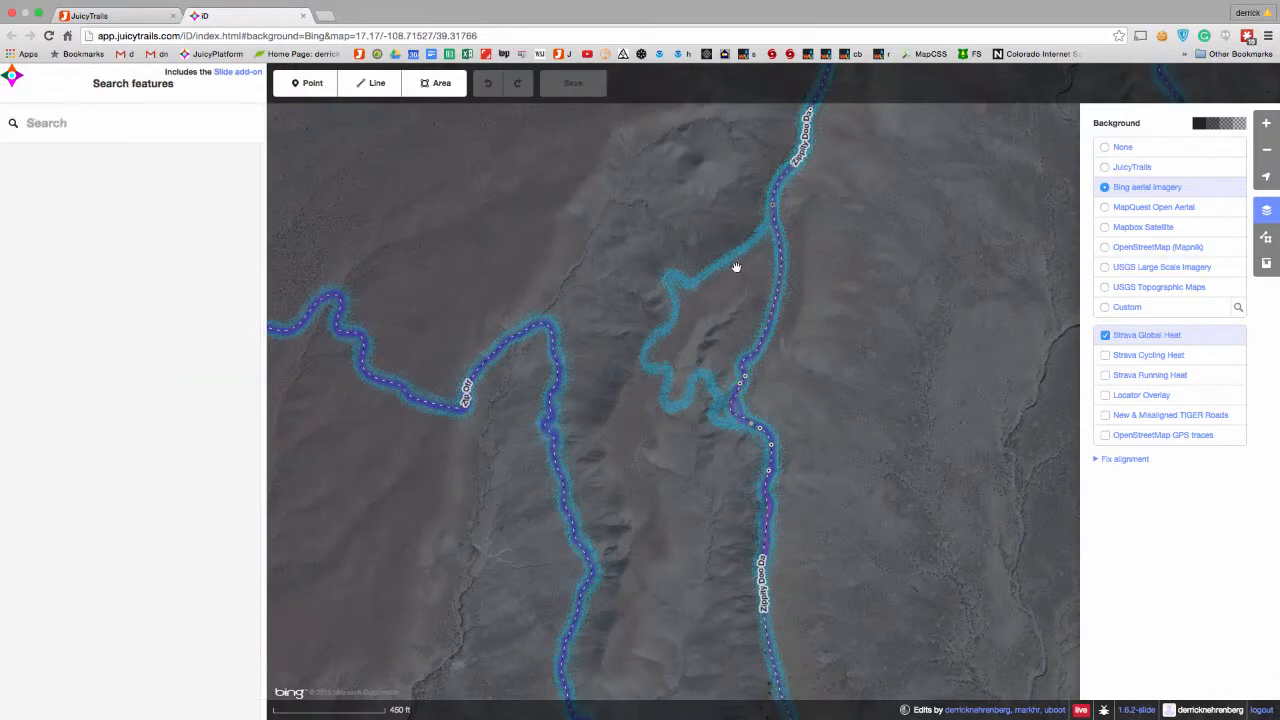
scroll(737, 266, "up", 3)
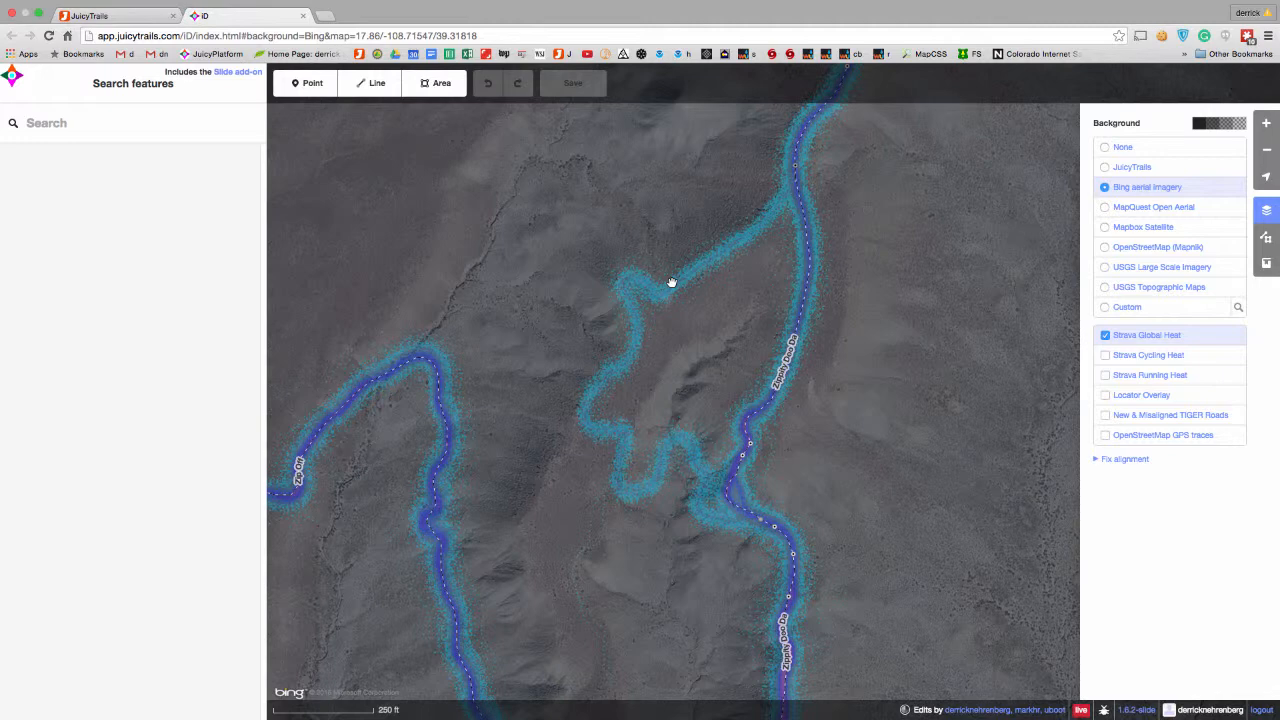
- Compare the aerial imagery along the unmapped loop with the Strava Global Heat overlay turned off and back on
left_click(1106, 338)
scroll(737, 248, "up", 3)
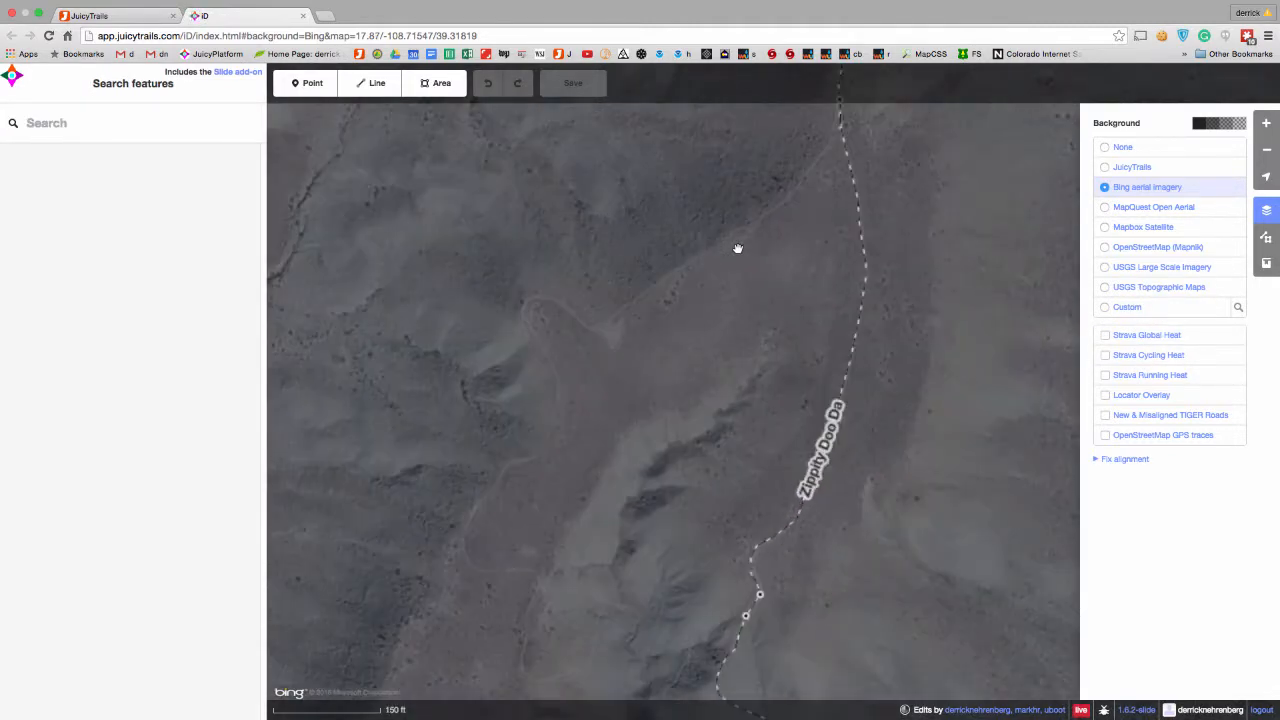
scroll(737, 248, "up", 3)
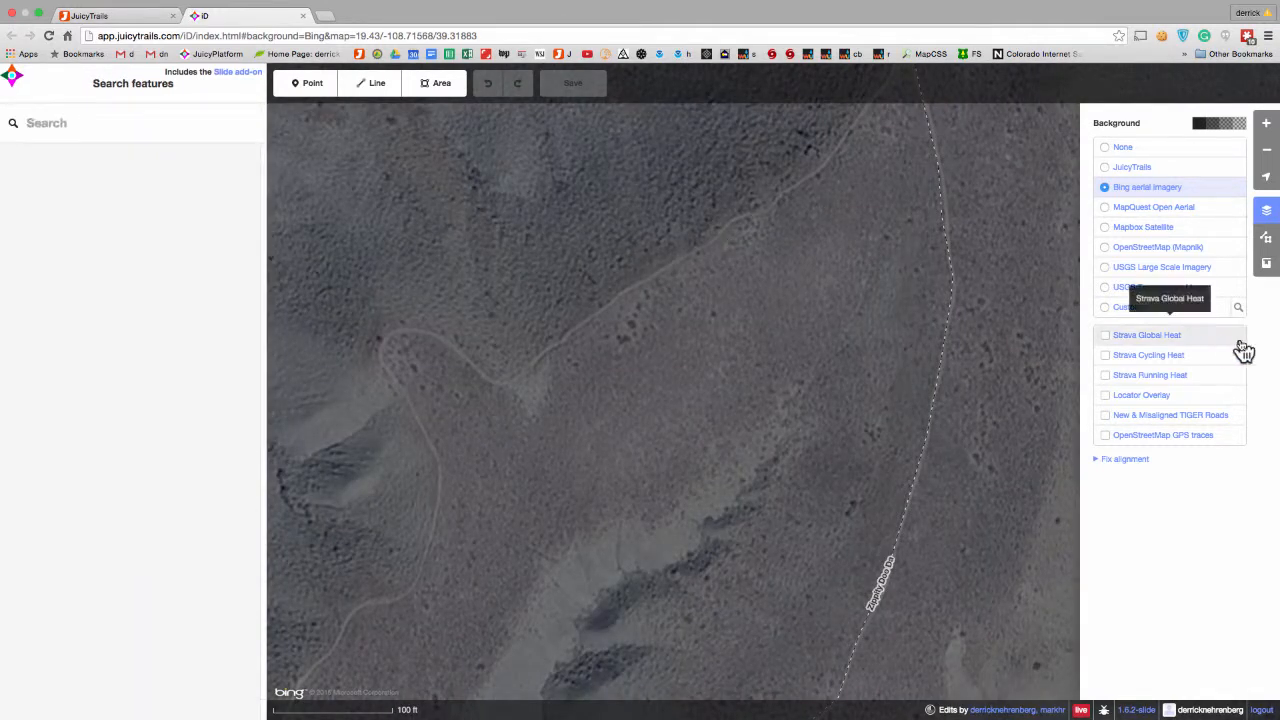
left_click(1105, 336)
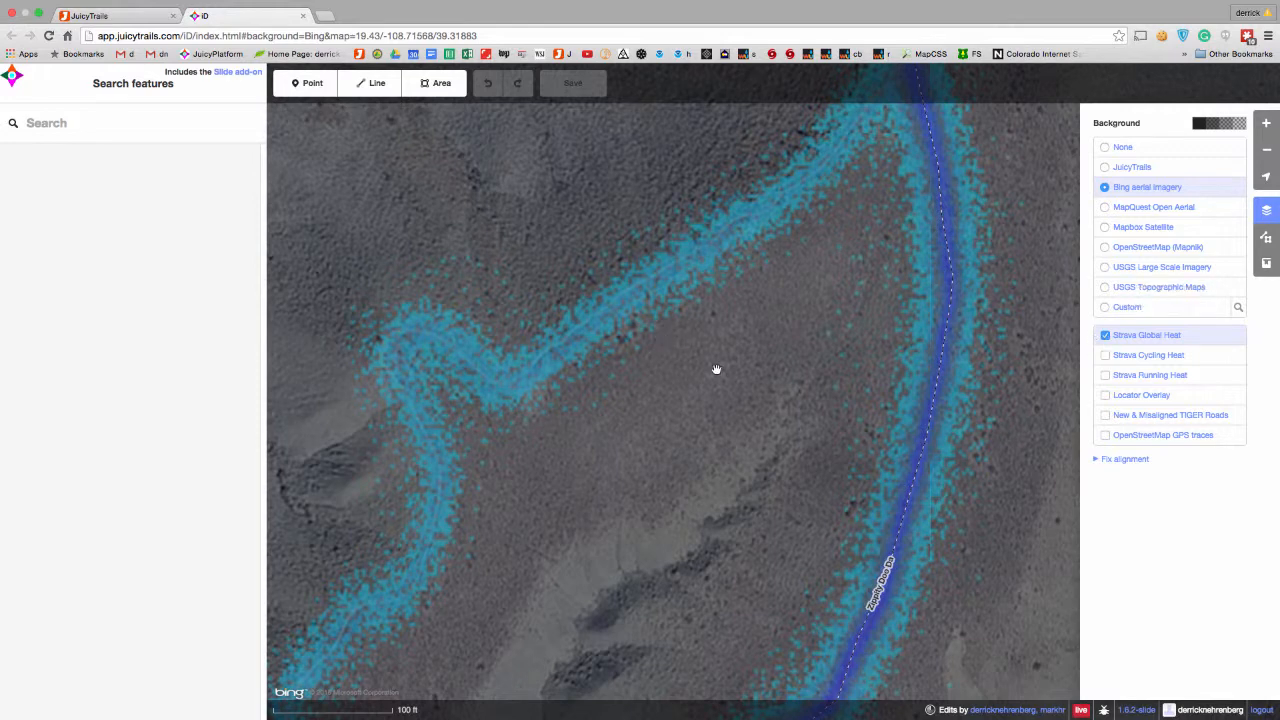
- Draw a line roughly tracing the heatmap loop west of Zippity Doo Da, joining the existing trail at both ends
scroll(714, 368, "down", 5)
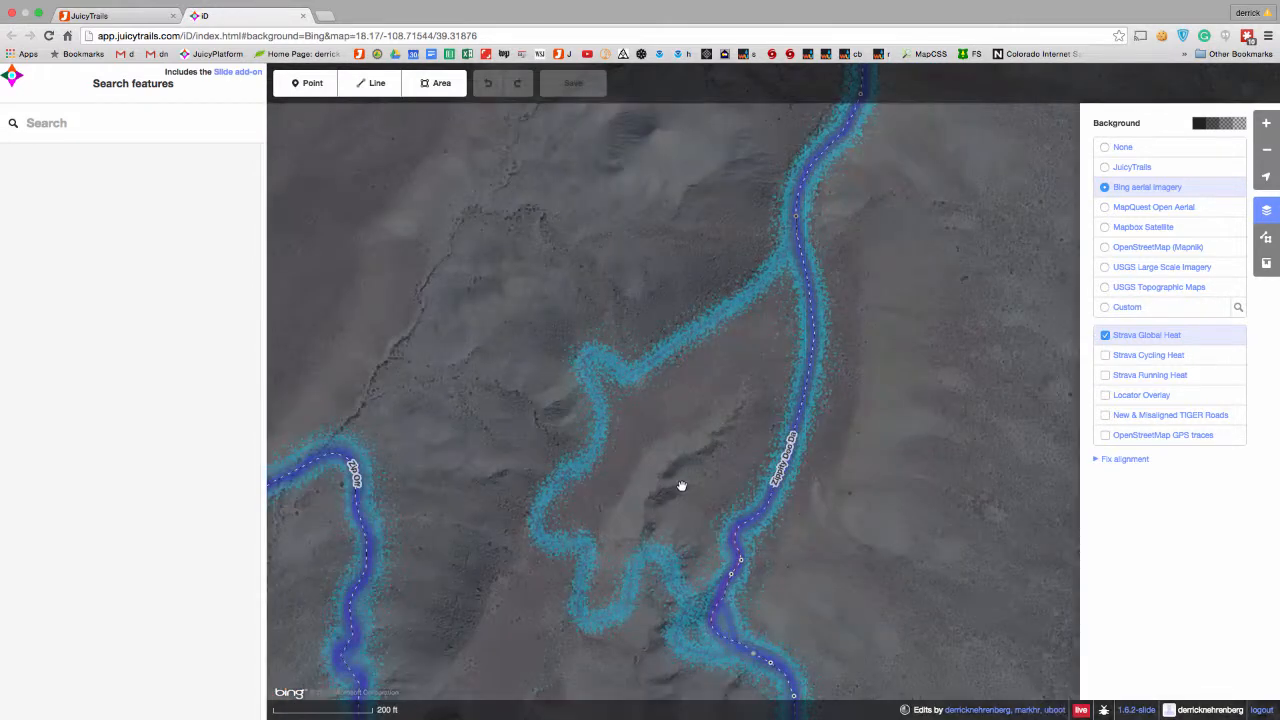
left_click_drag(681, 486, 680, 371)
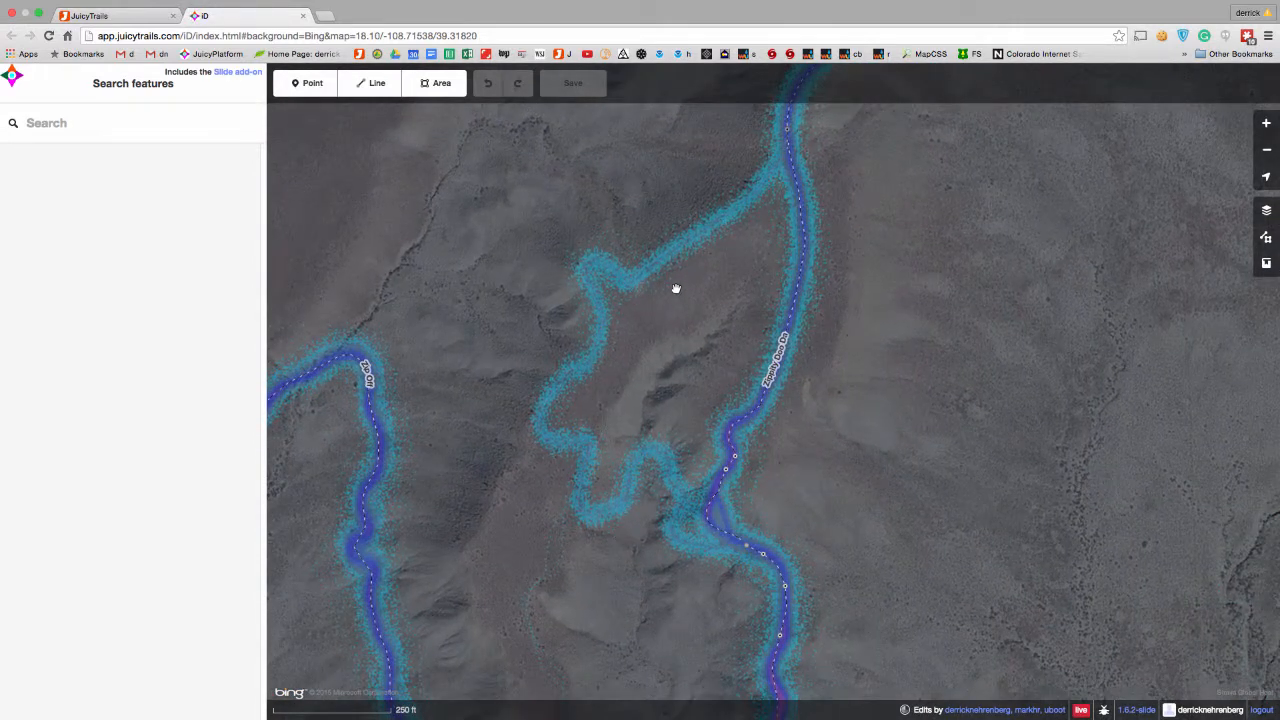
left_click(370, 83)
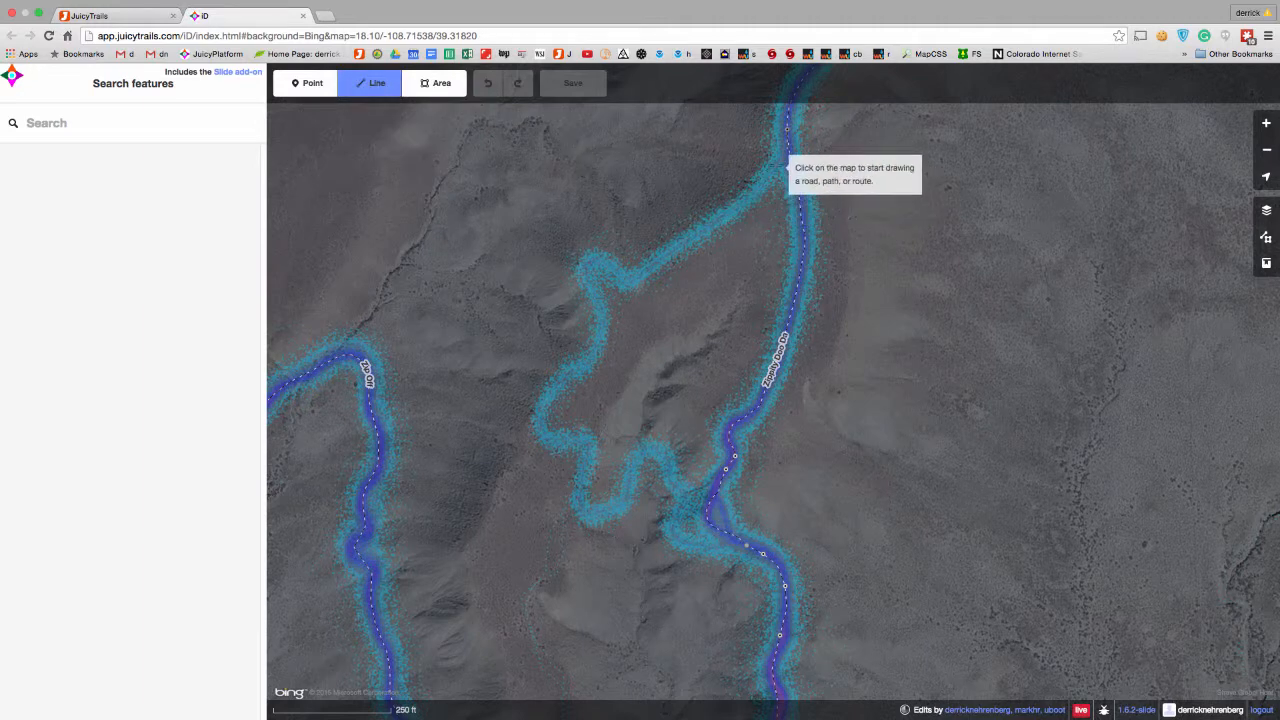
left_click(788, 152)
left_click(628, 285)
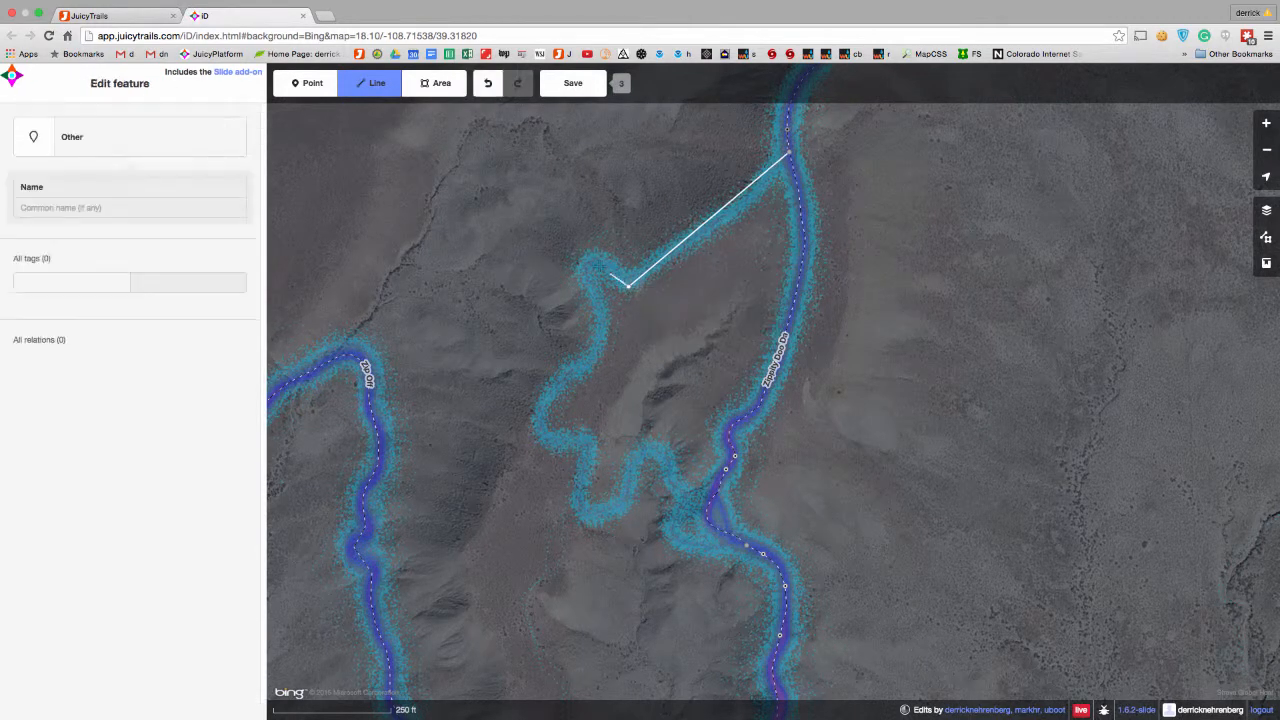
left_click(589, 261)
left_click(599, 354)
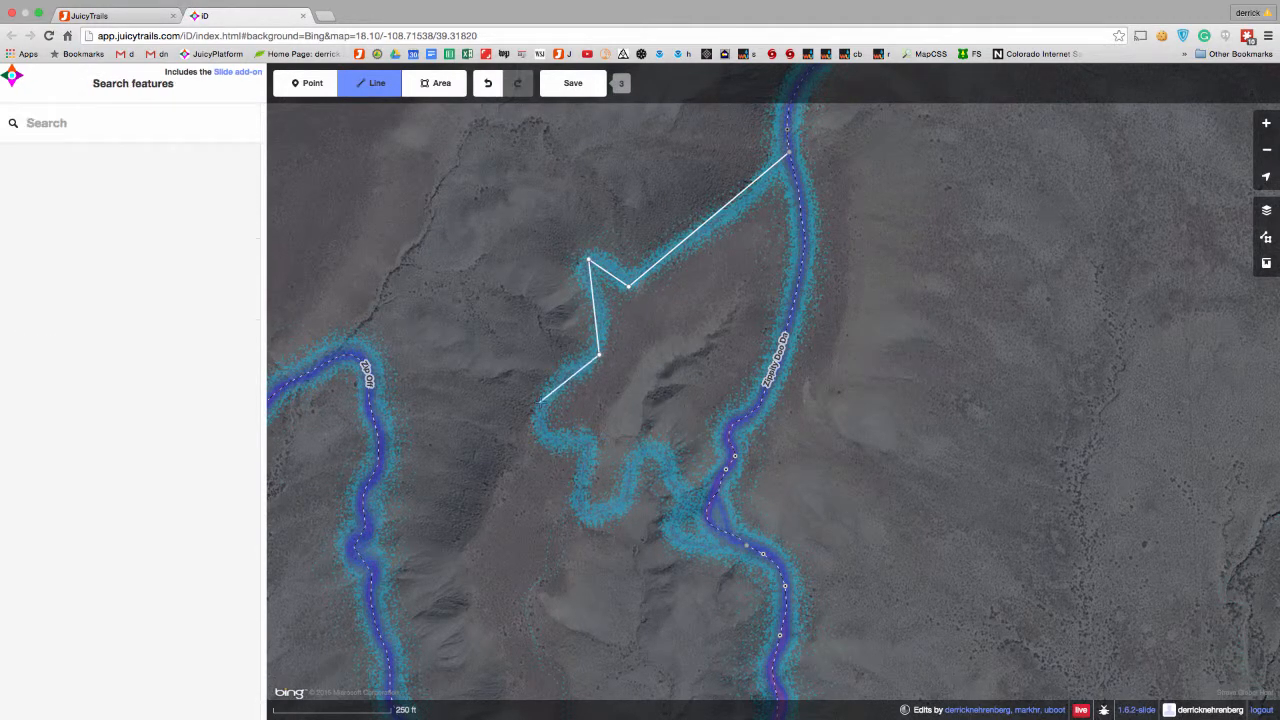
left_click(538, 412)
left_click(587, 444)
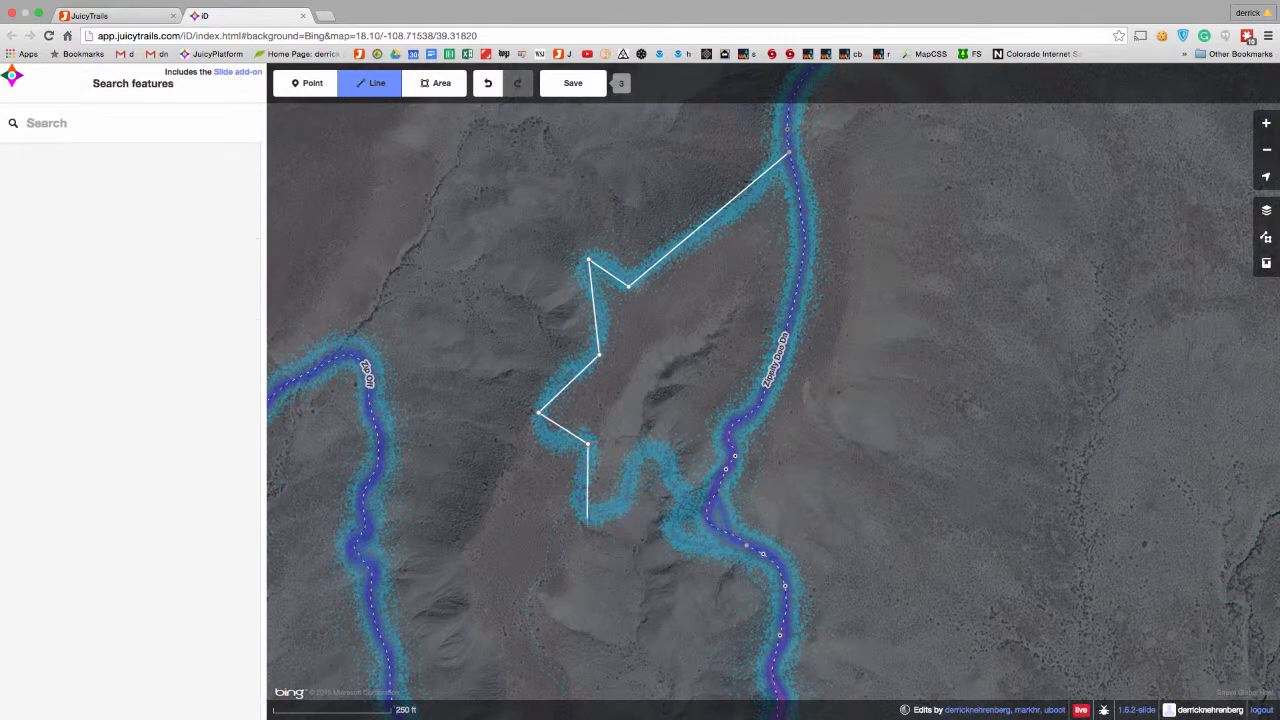
left_click(582, 516)
left_click(620, 507)
left_click(648, 454)
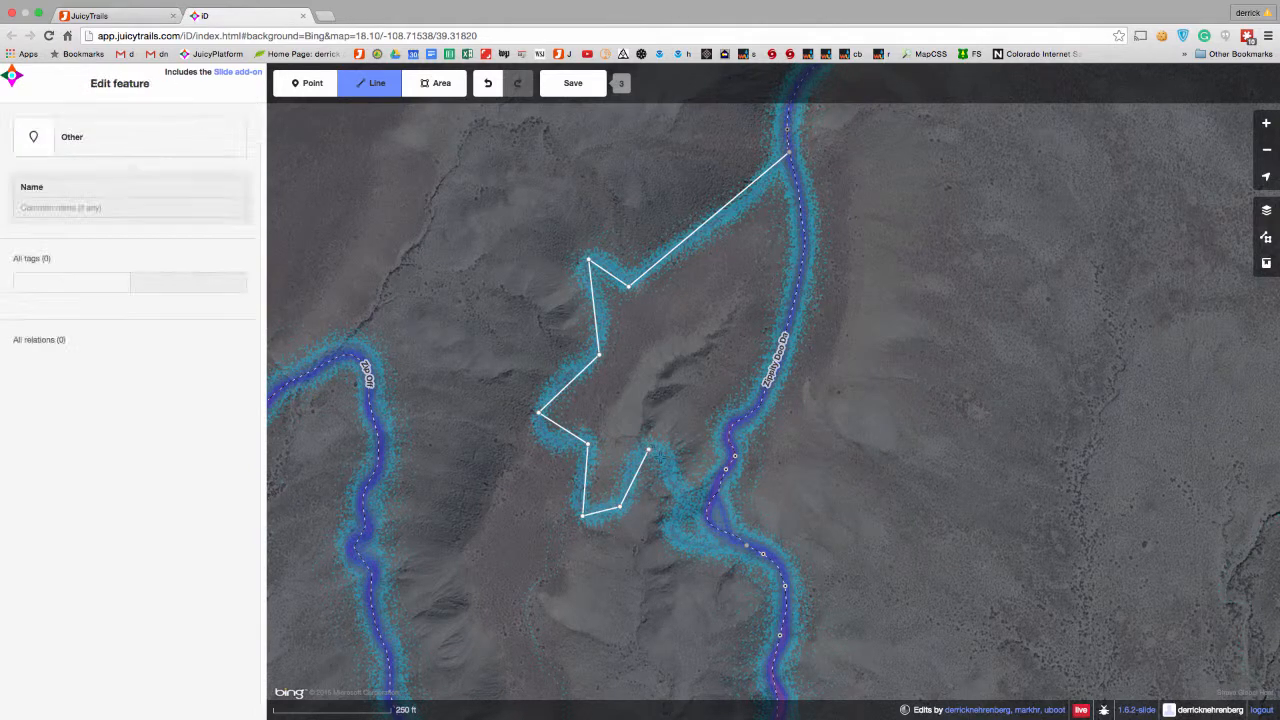
left_click(672, 481)
left_click(686, 492)
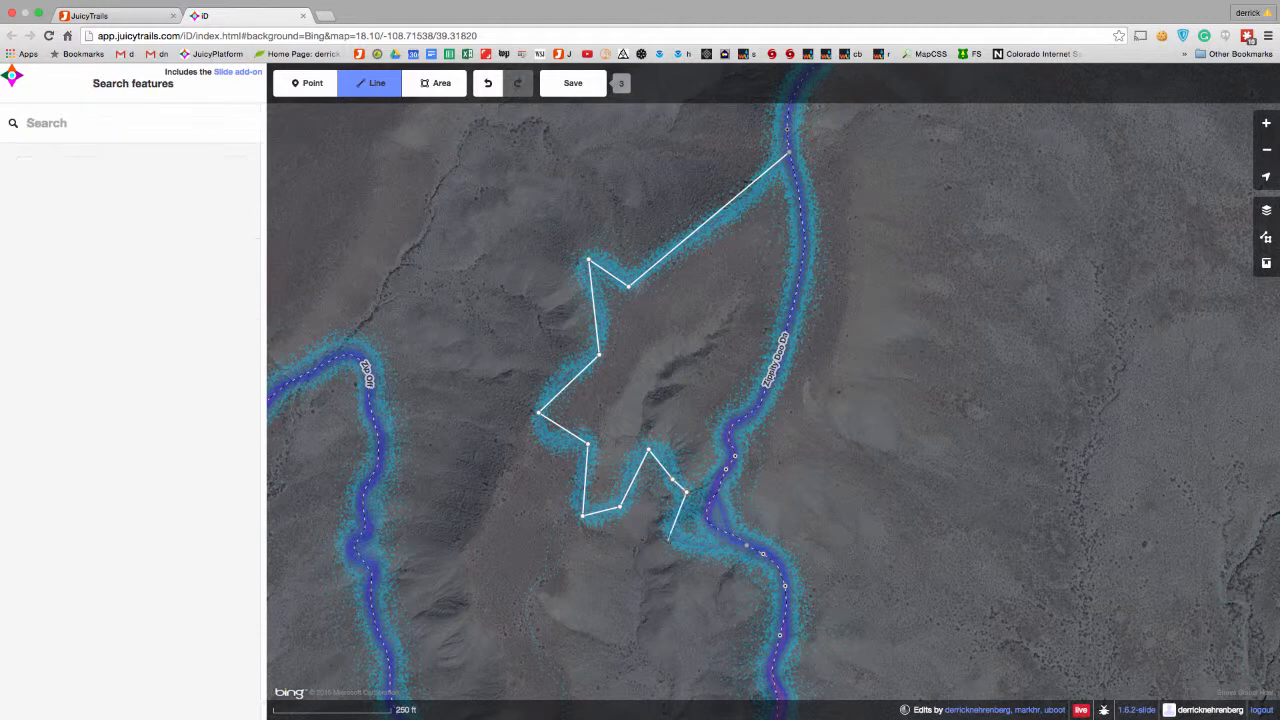
left_click(668, 538)
left_click(706, 548)
left_click(746, 546)
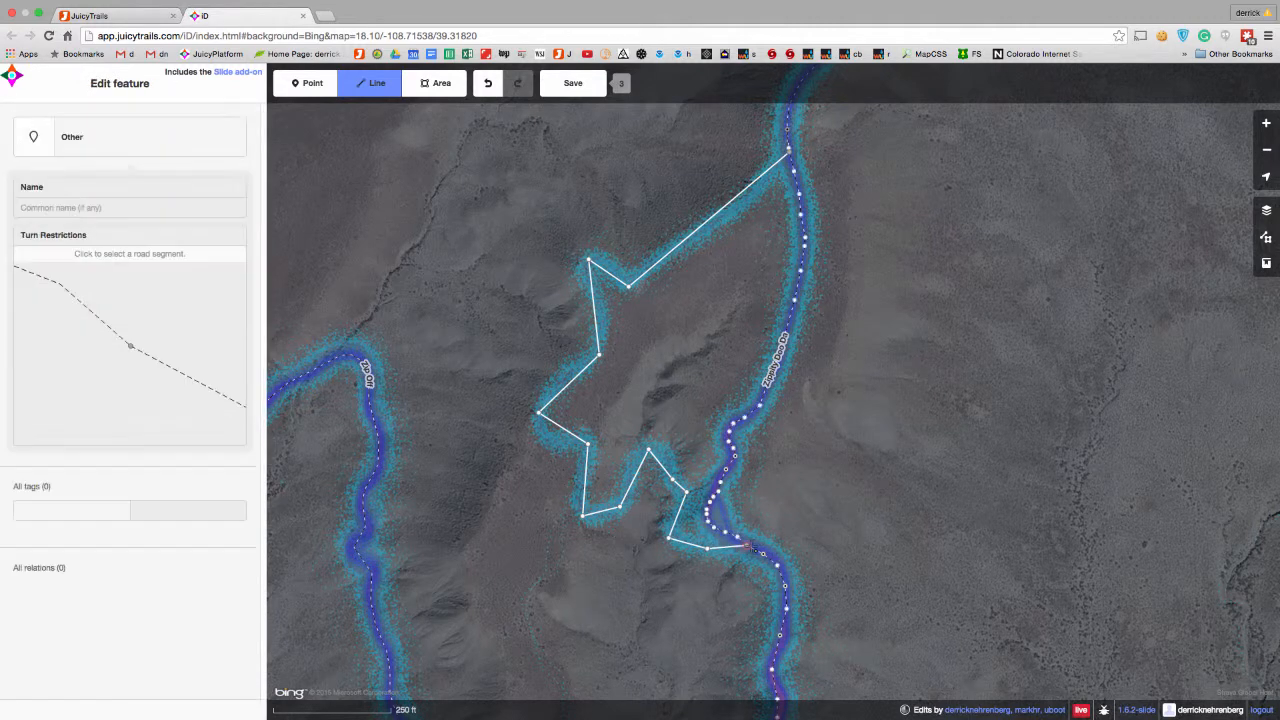
left_click(746, 546)
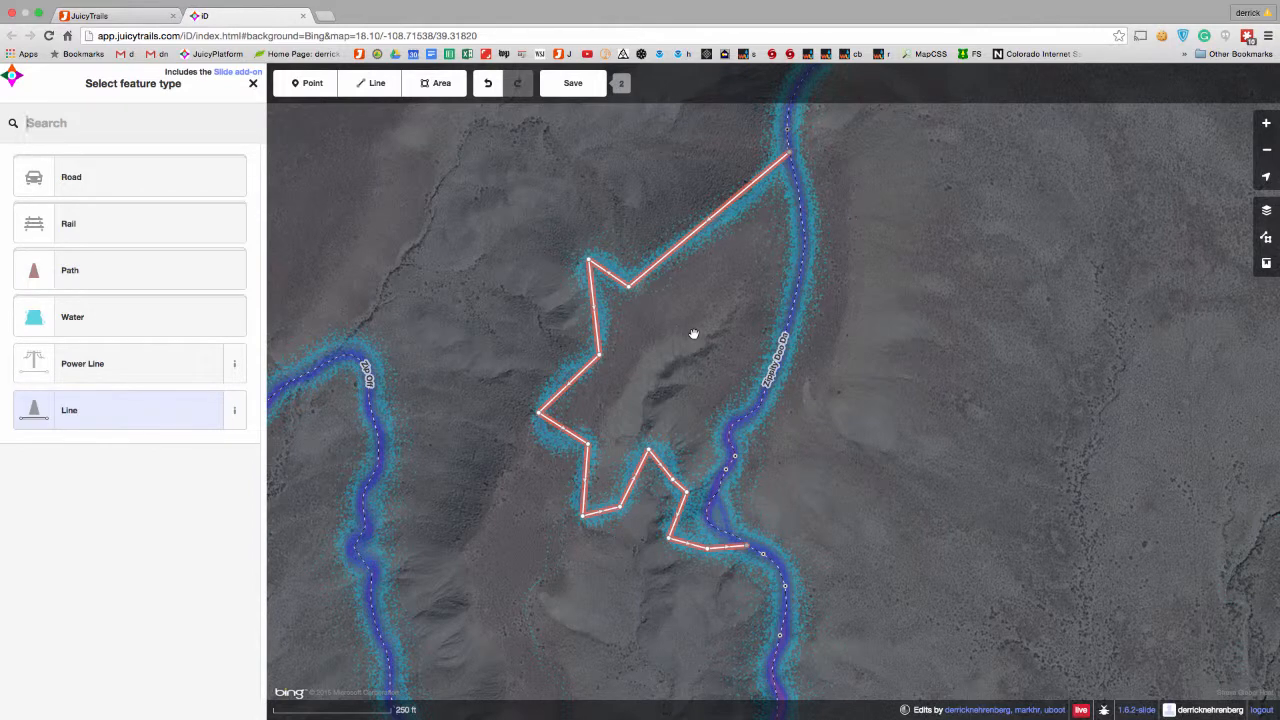
- Slide the new loop line's geometry to the Strava heatmap
left_click(690, 336)
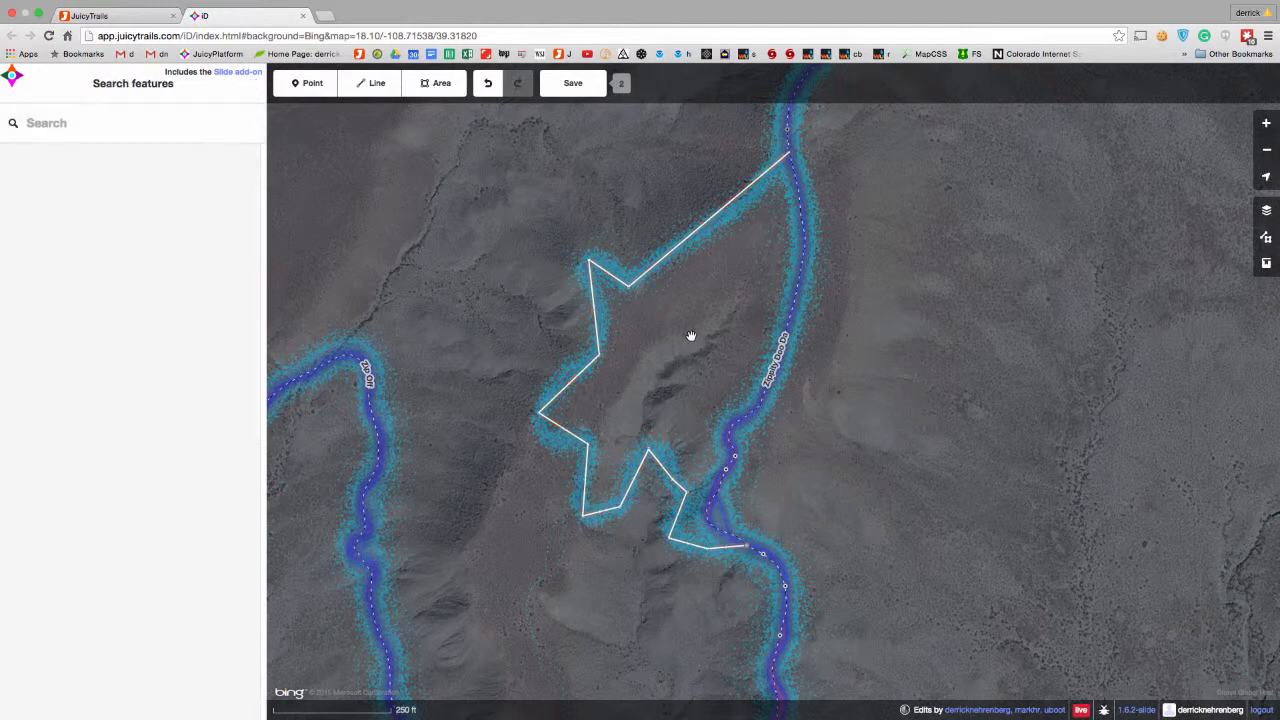
left_click(655, 269)
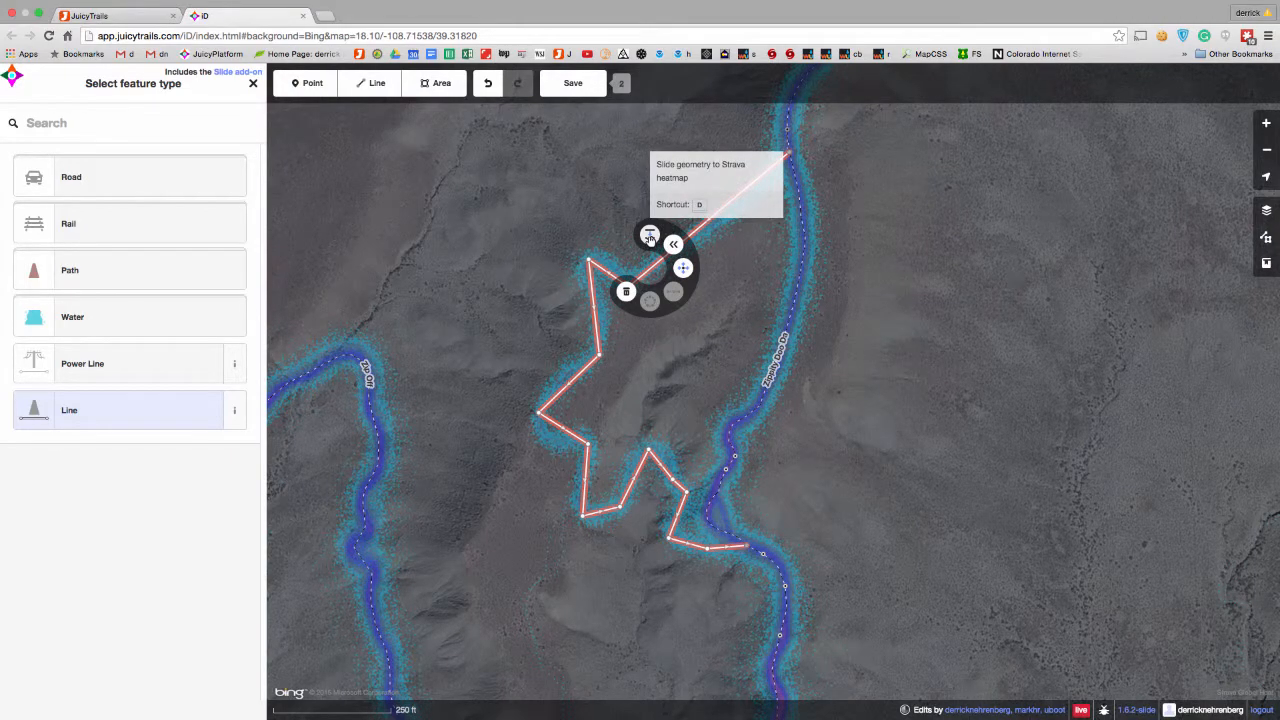
left_click(649, 237)
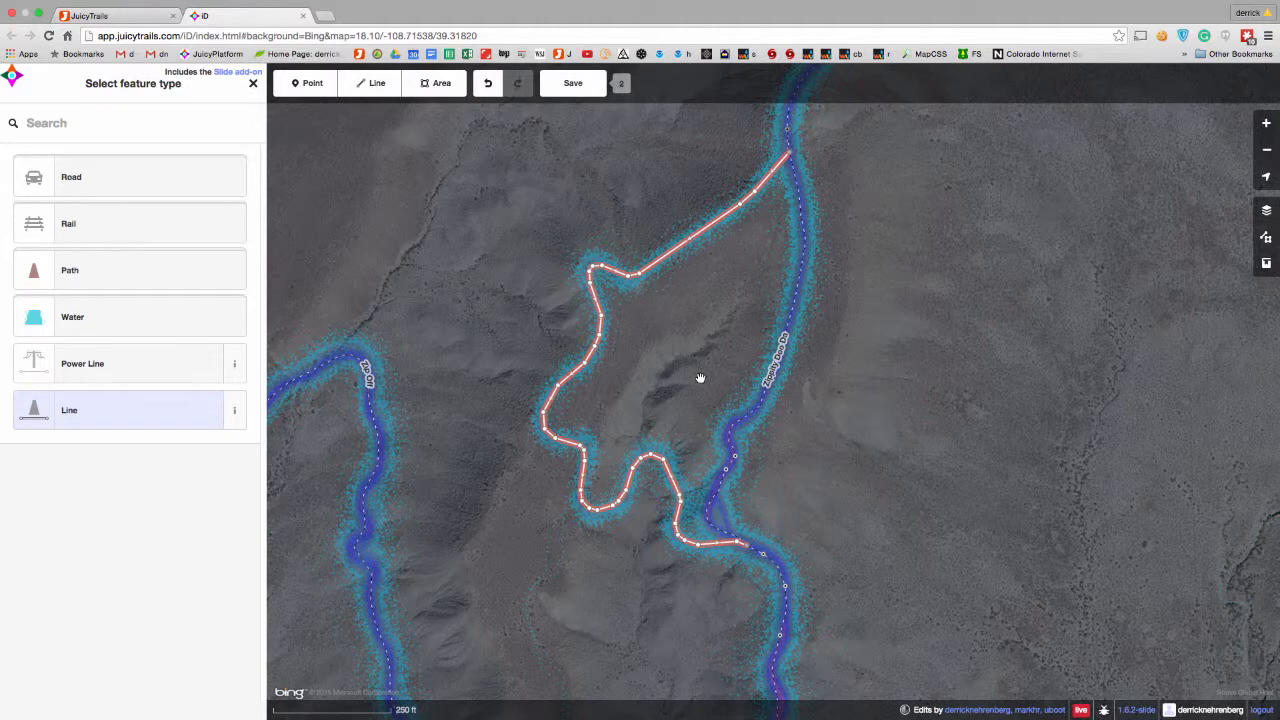
- Set the loop line's feature type to Path and name it Zippity Doo Da
left_click(175, 264)
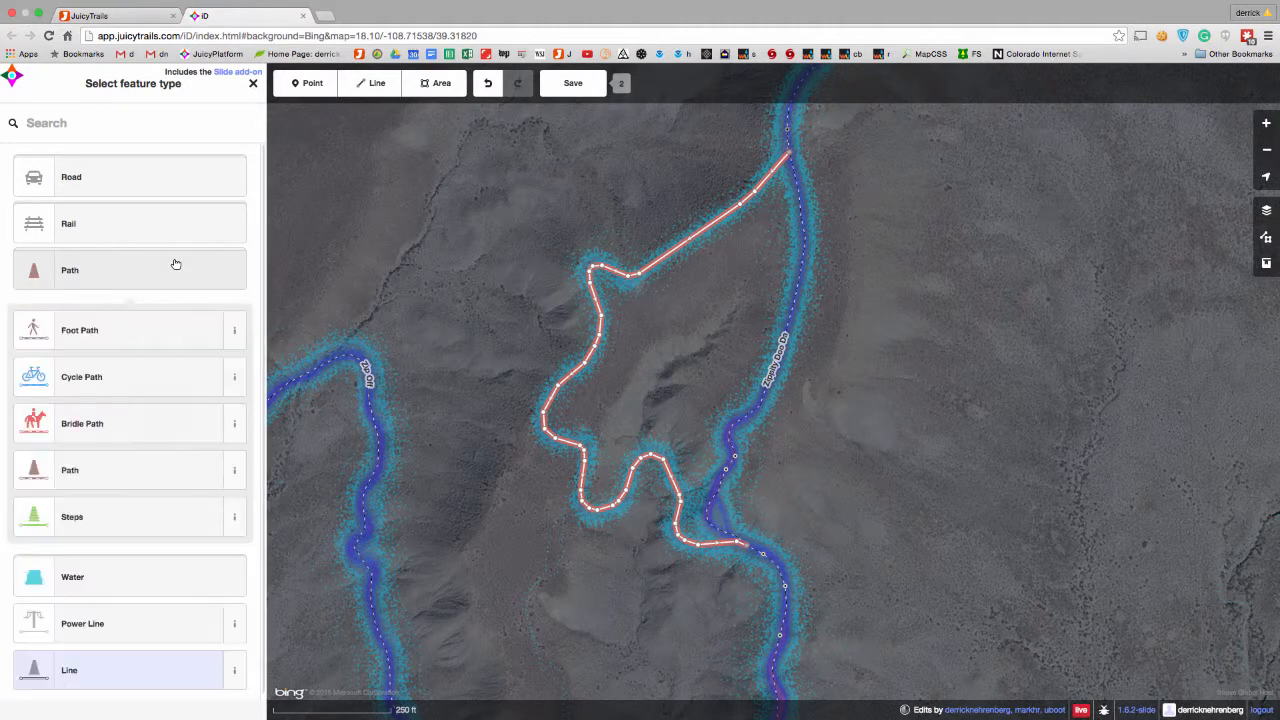
left_click(111, 469)
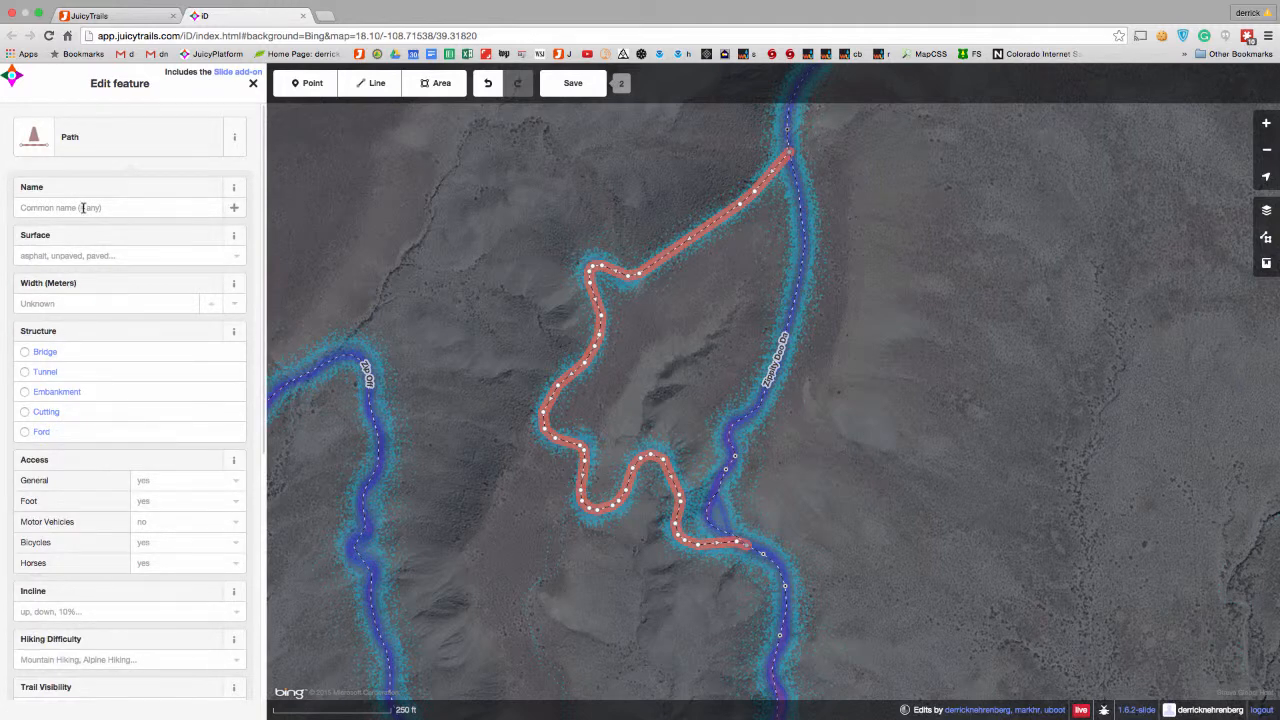
type("Z")
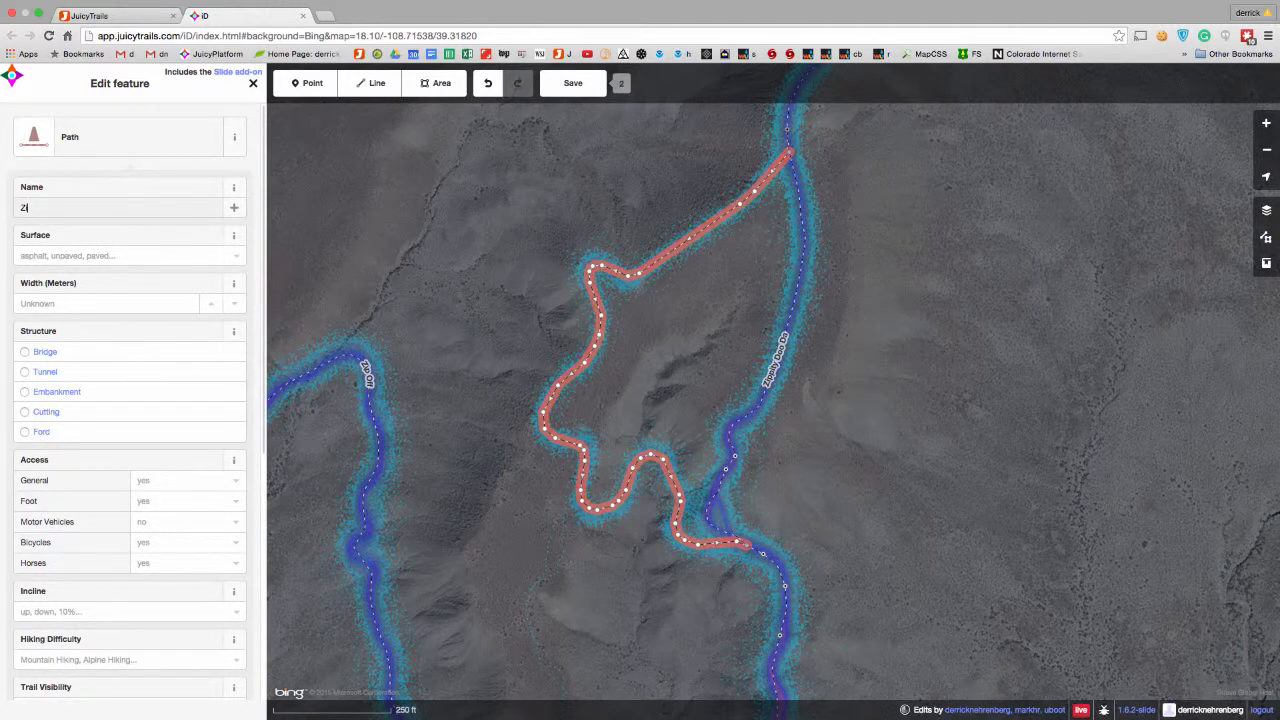
type("ippity Doo Da")
- Set the new path's foot and bicycle access to yes
left_click(174, 502)
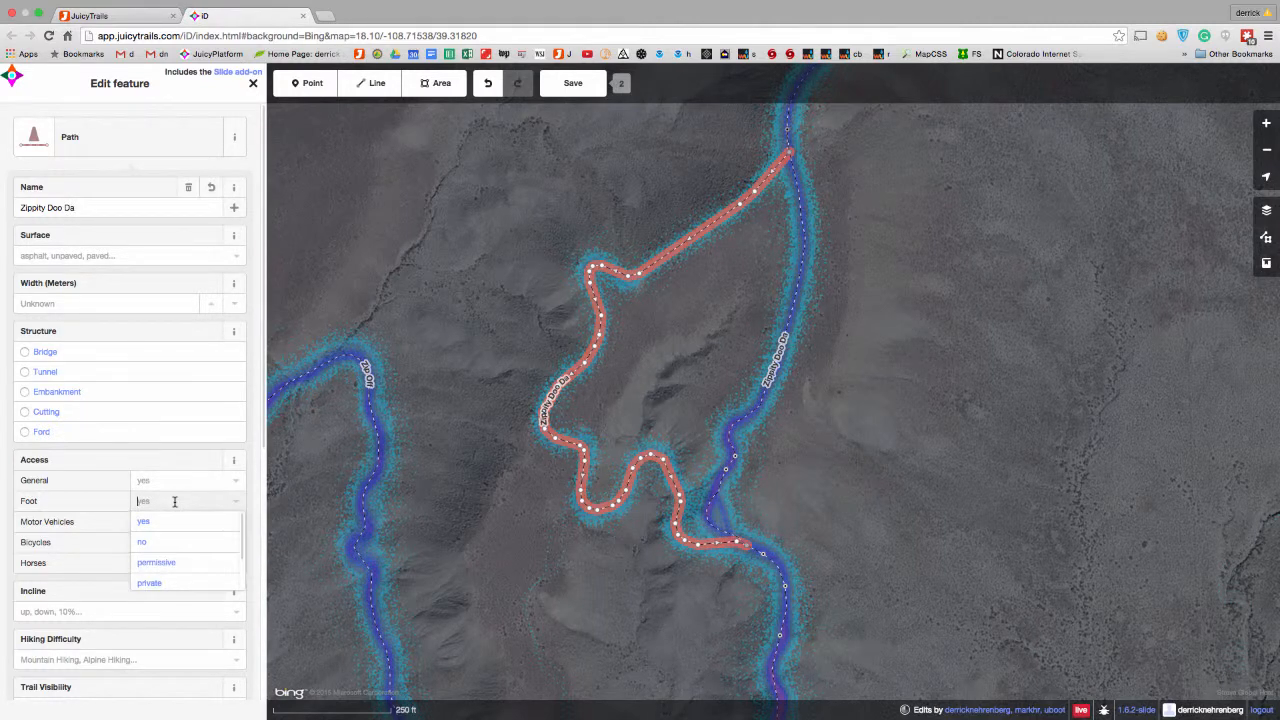
left_click(172, 524)
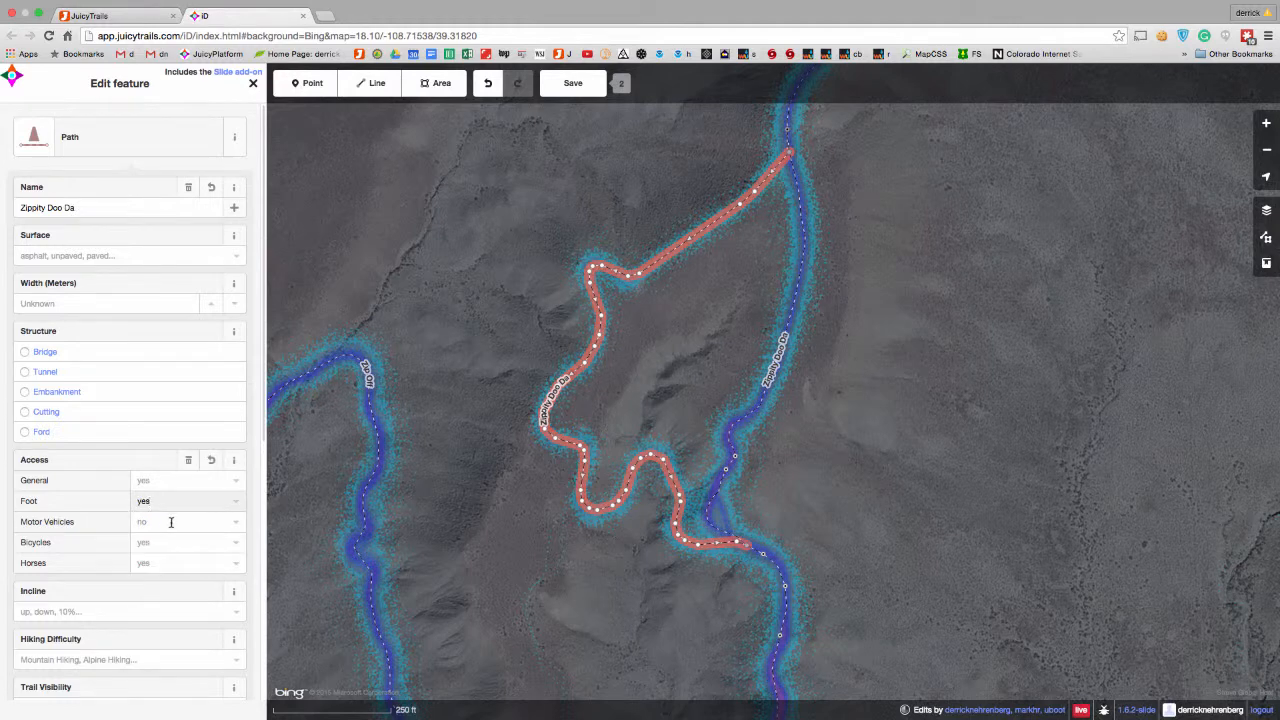
left_click(174, 546)
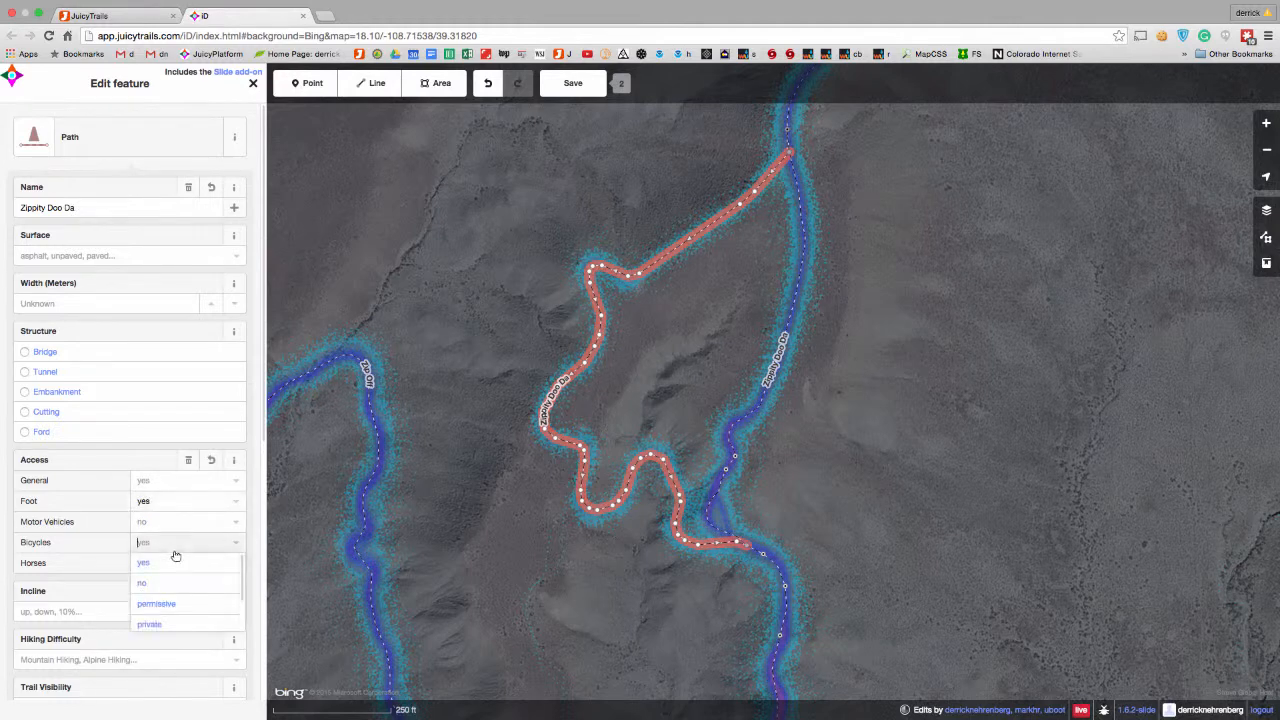
left_click(172, 563)
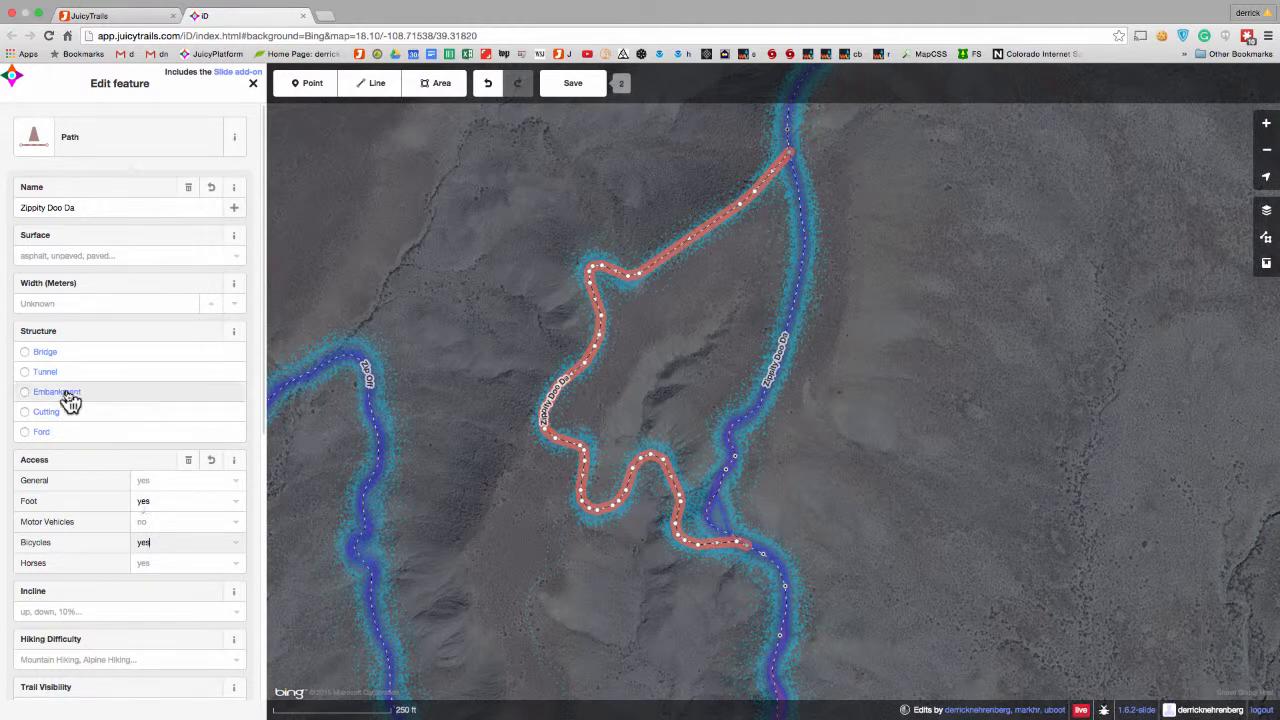
- Set the new Zippity Doo Da path's surface to ground
left_click(66, 256)
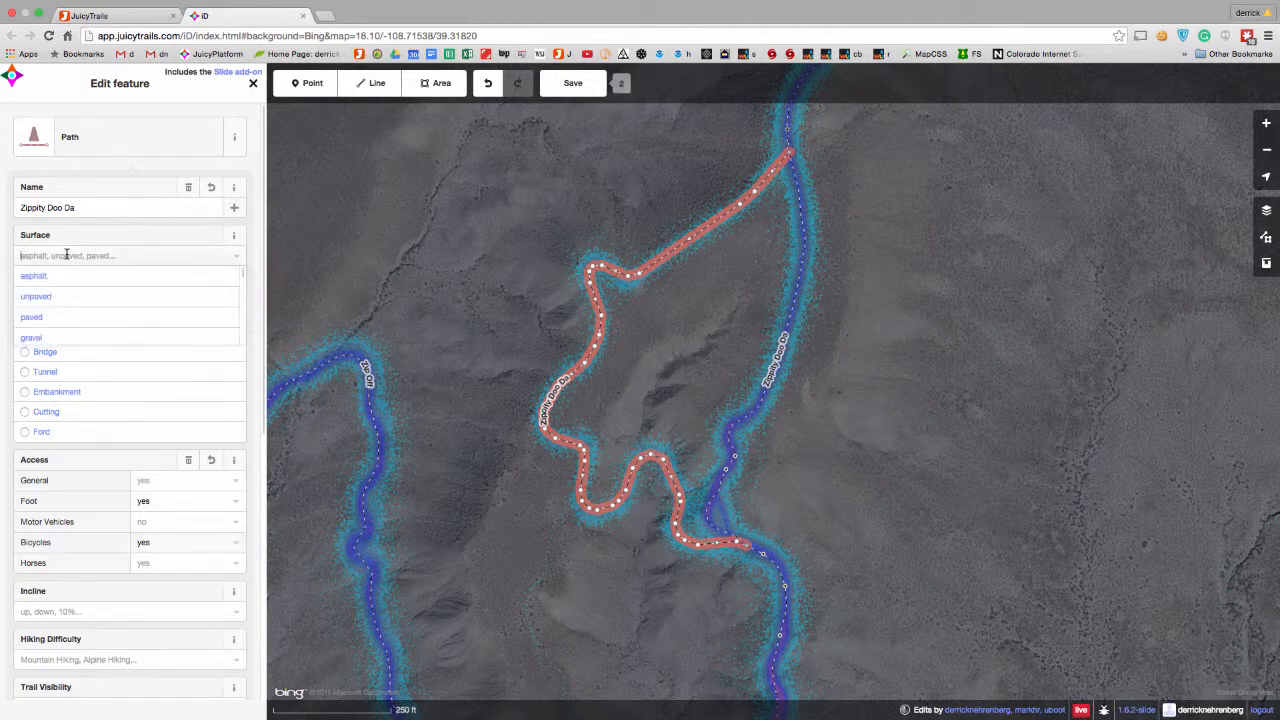
scroll(73, 308, "down", 2)
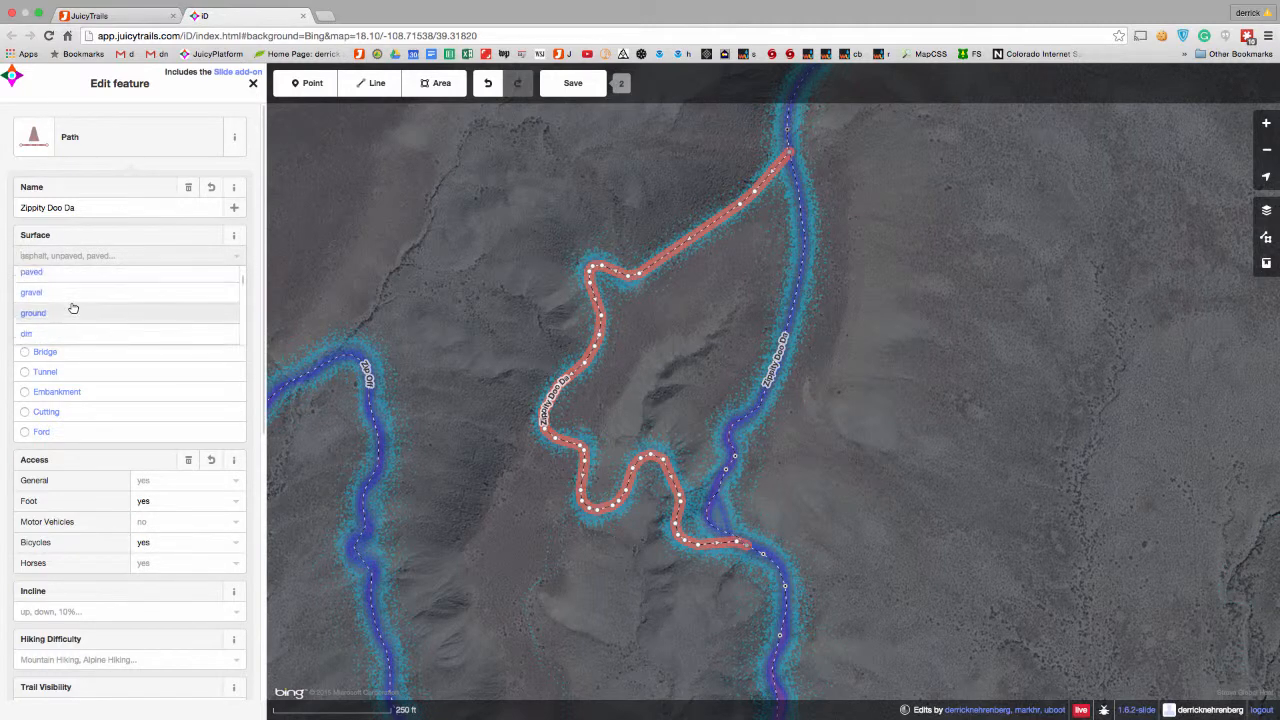
left_click(72, 313)
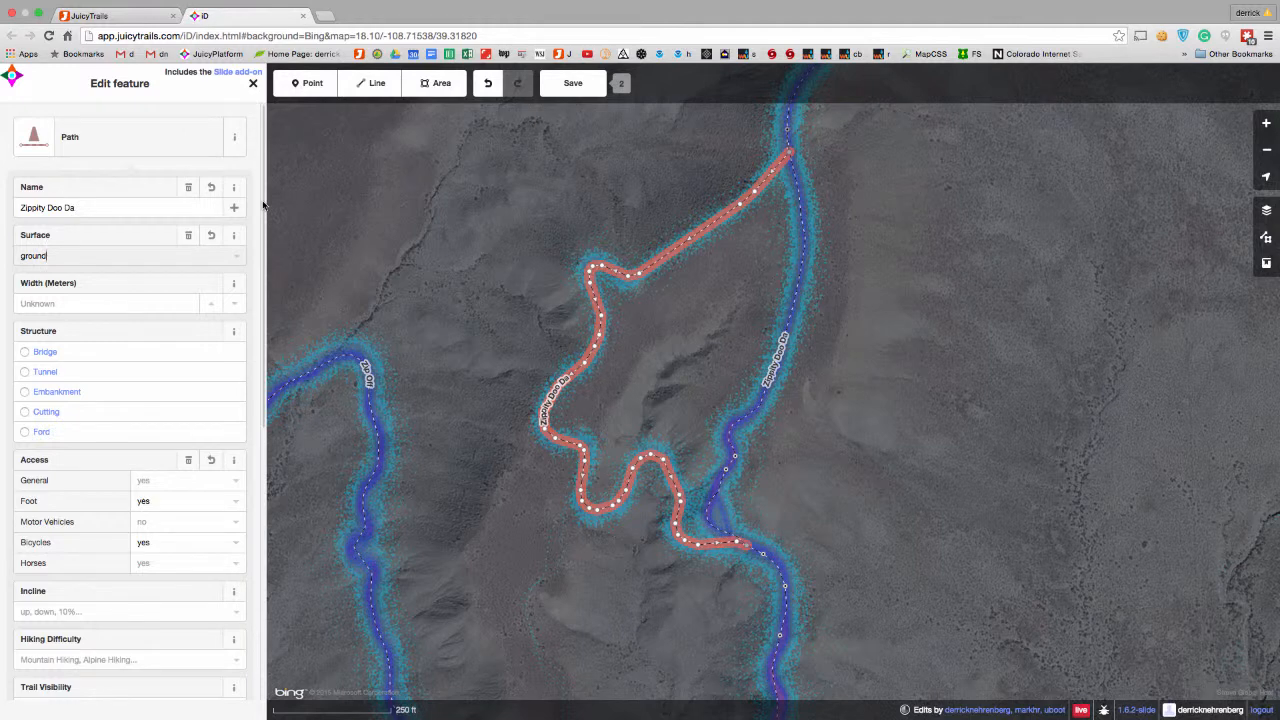
- Save the edits to OpenStreetMap with the commit message "Create Zippity Doo Da alternate section."
left_click(572, 85)
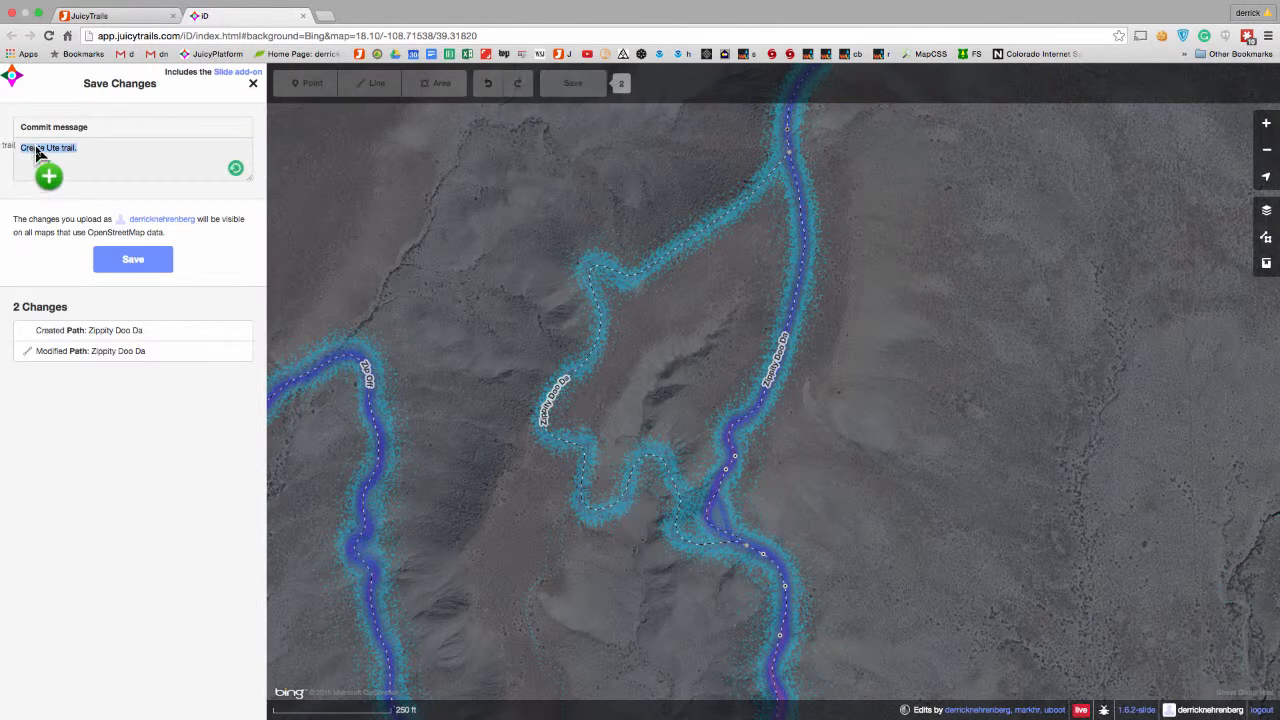
left_click(84, 152)
left_click_drag(116, 150, 15, 143)
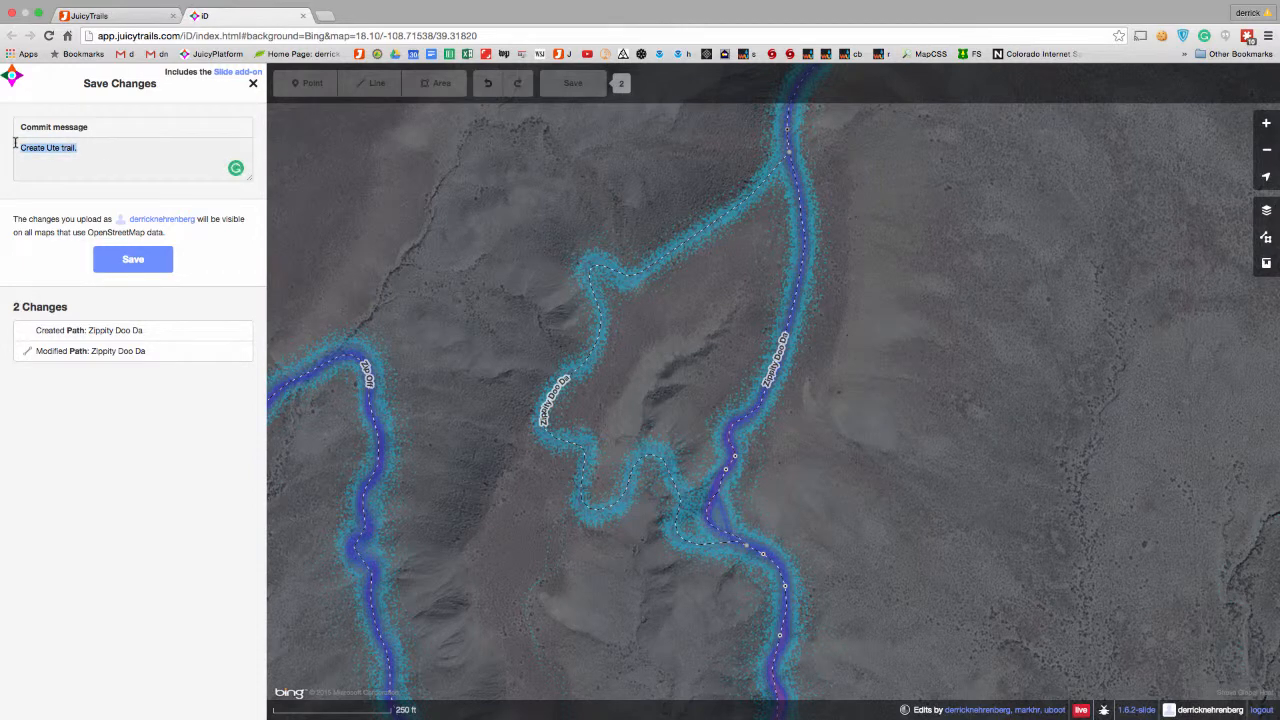
type("Creat")
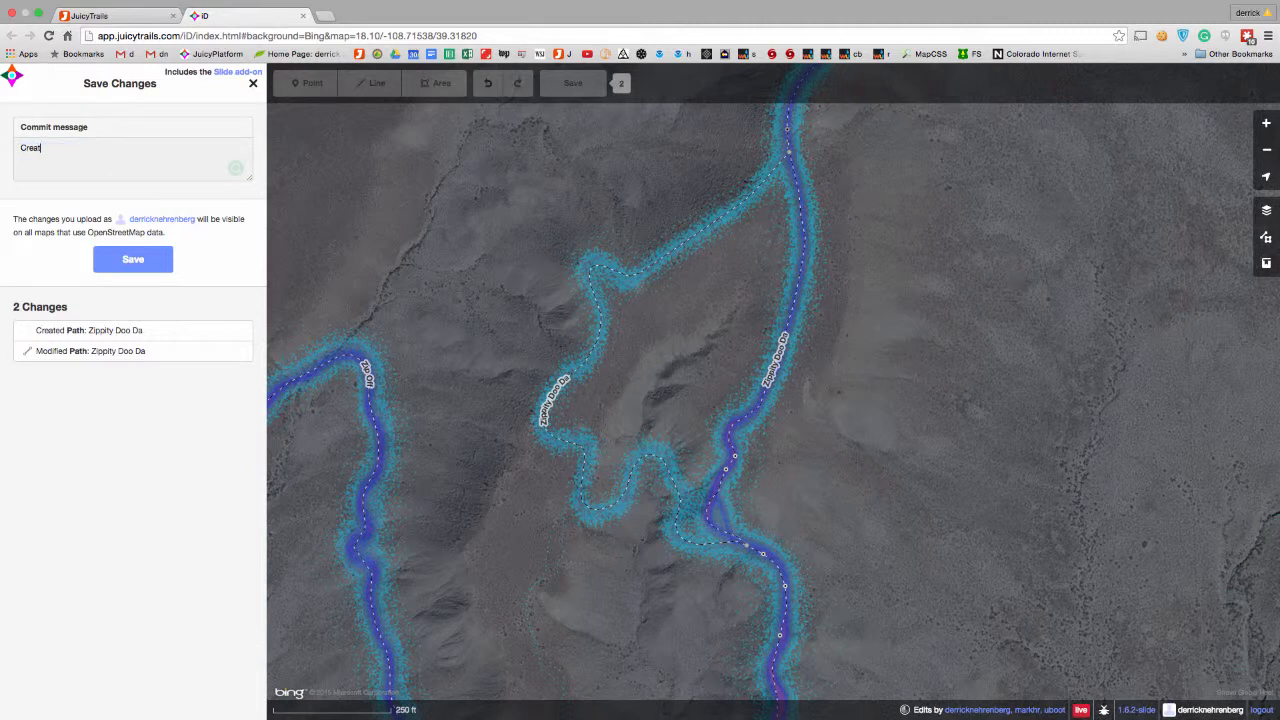
type("e Zippity Doo Da alternate section.")
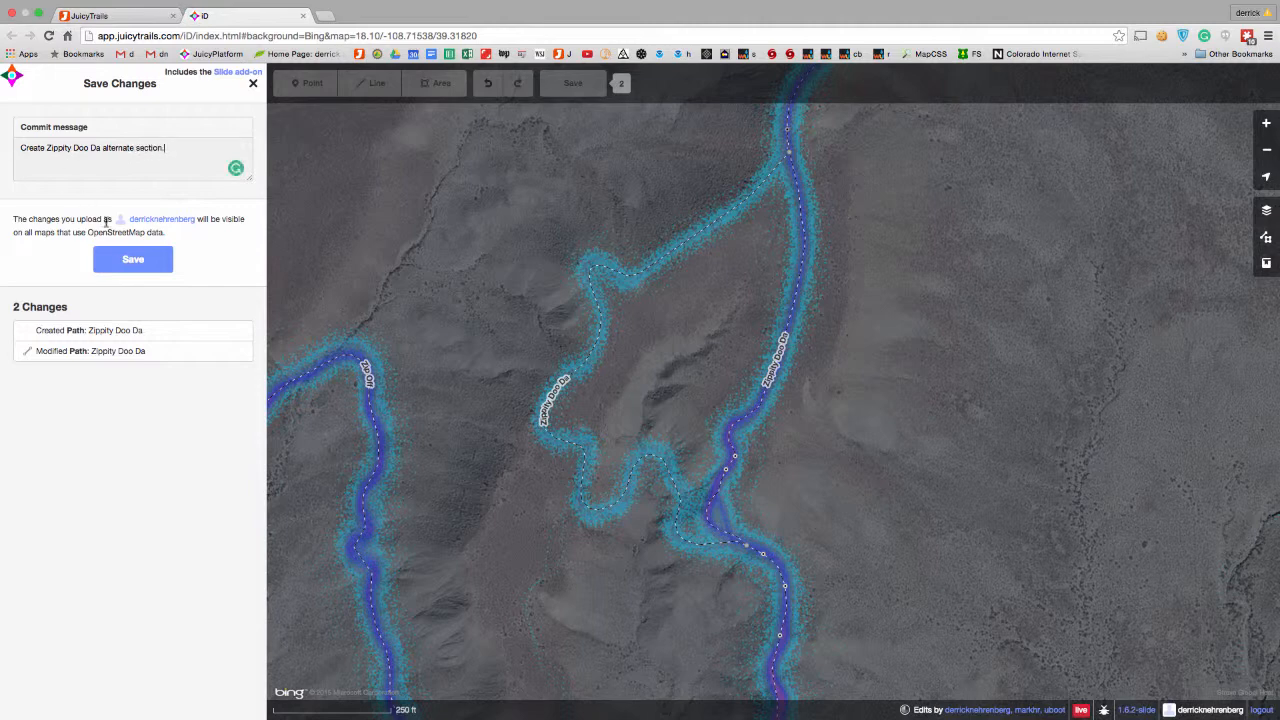
left_click(132, 259)
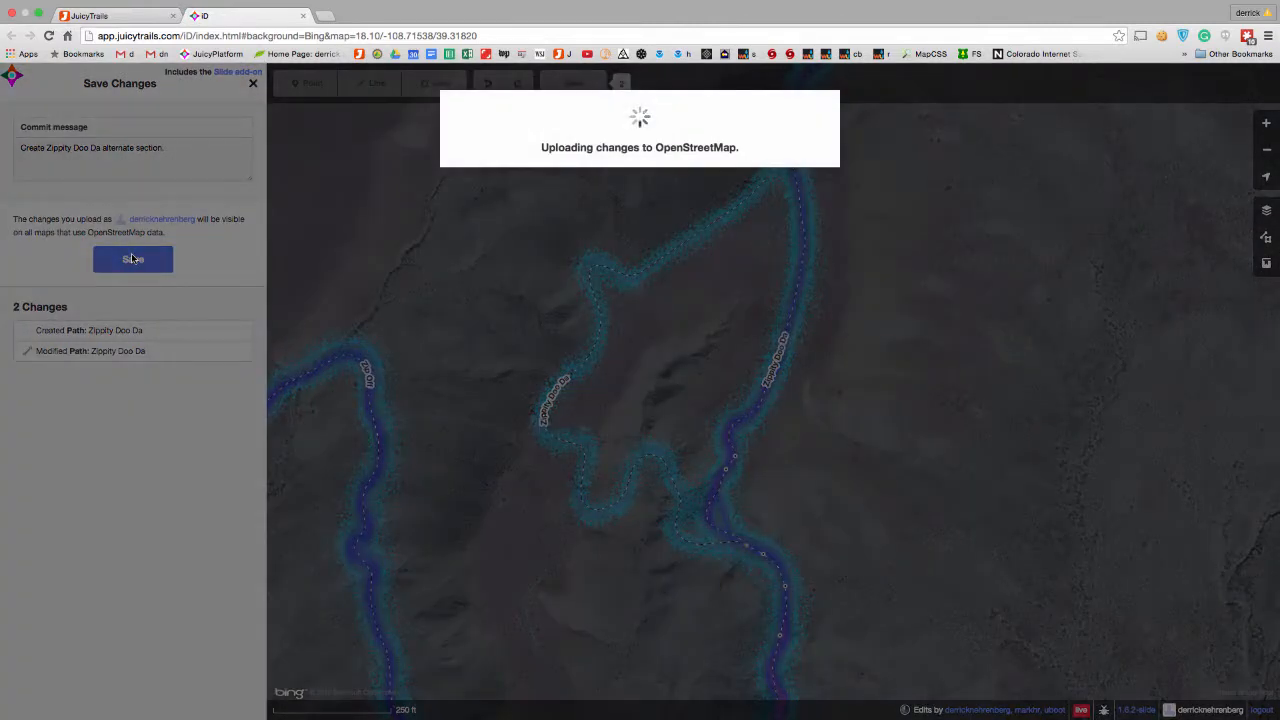